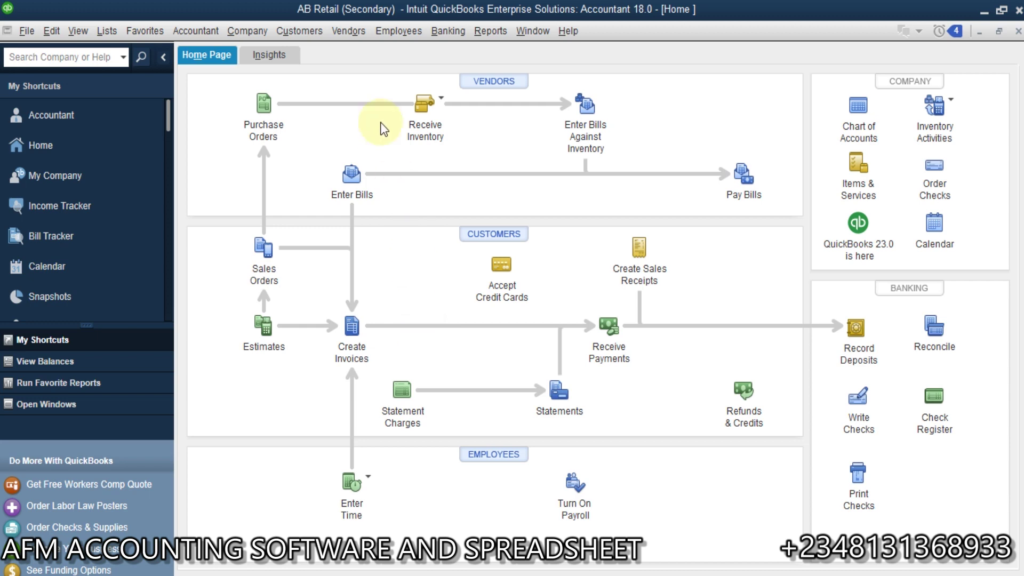
# - Show the Banking menu options from the AB Retail company Home page
pyautogui.click(463, 28)
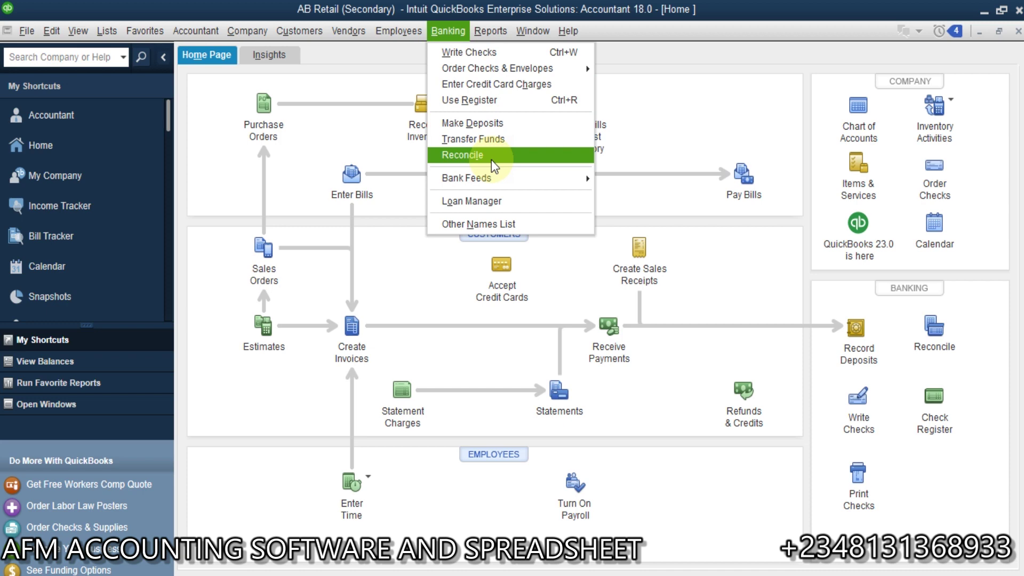
# - Open the Premium Trust Bank register and scroll through its January–April 2023 transactions
pyautogui.click(421, 297)
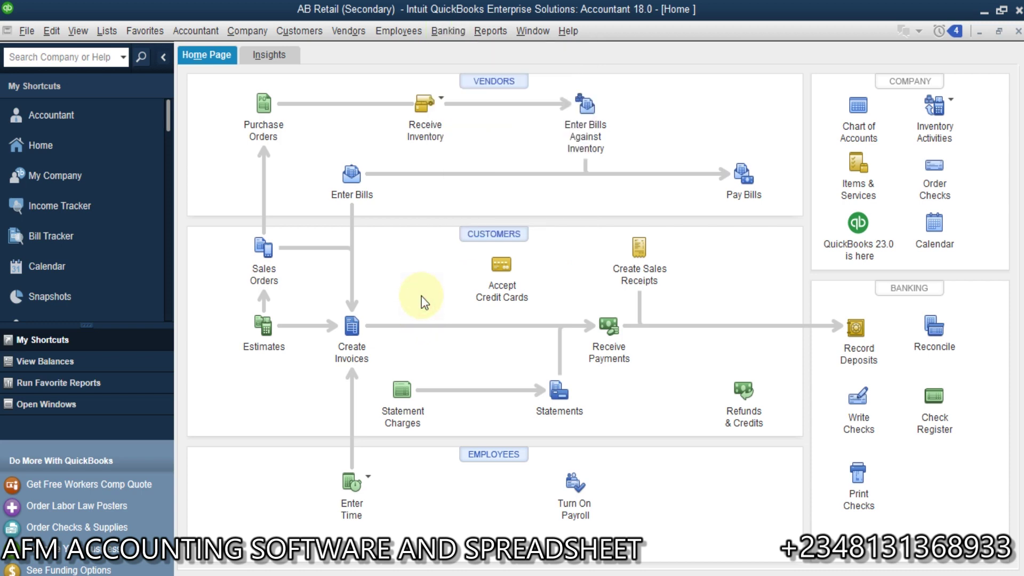
pyautogui.click(446, 32)
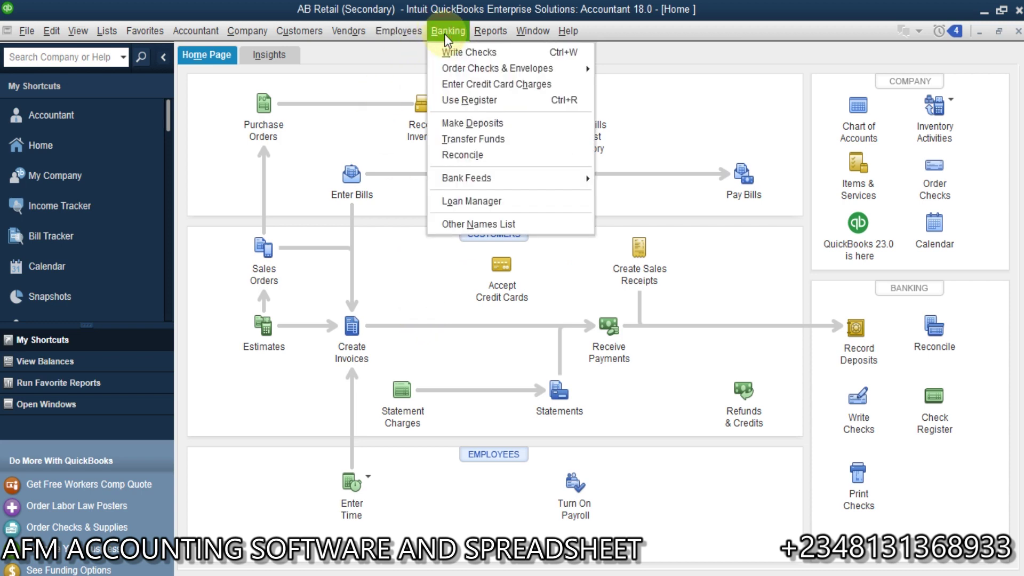
pyautogui.click(500, 101)
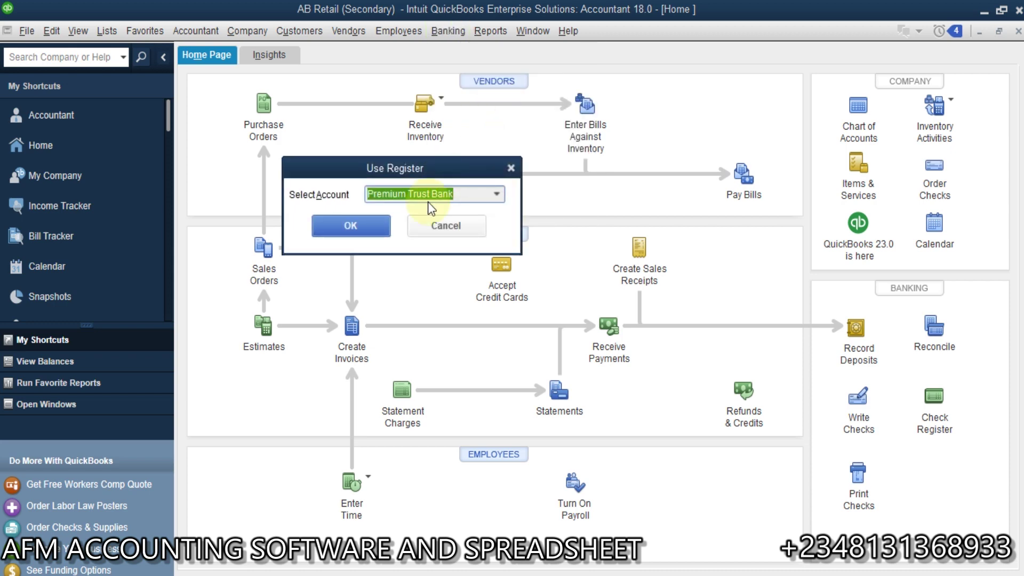
pyautogui.click(499, 201)
pyautogui.click(500, 201)
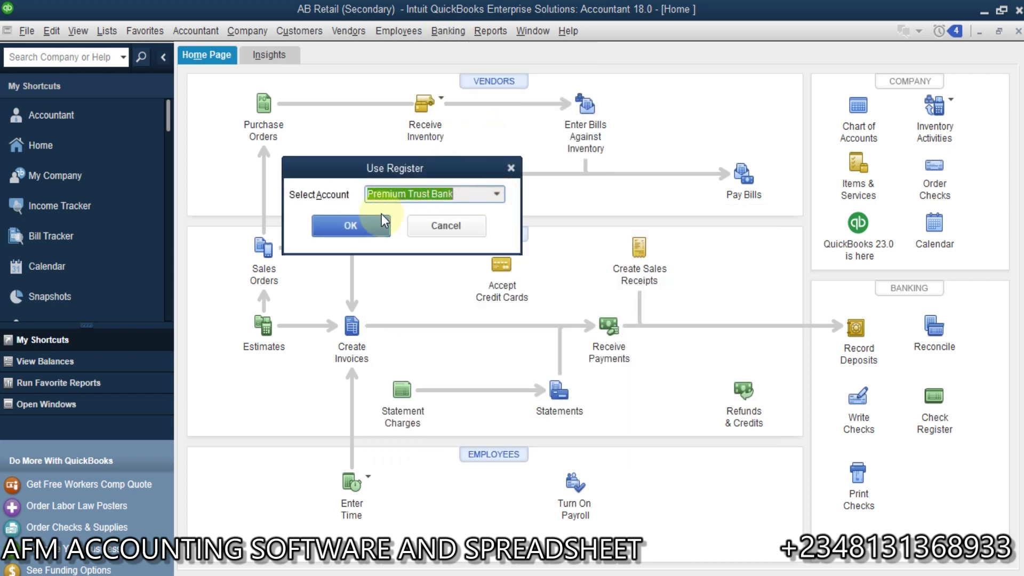
pyautogui.click(349, 224)
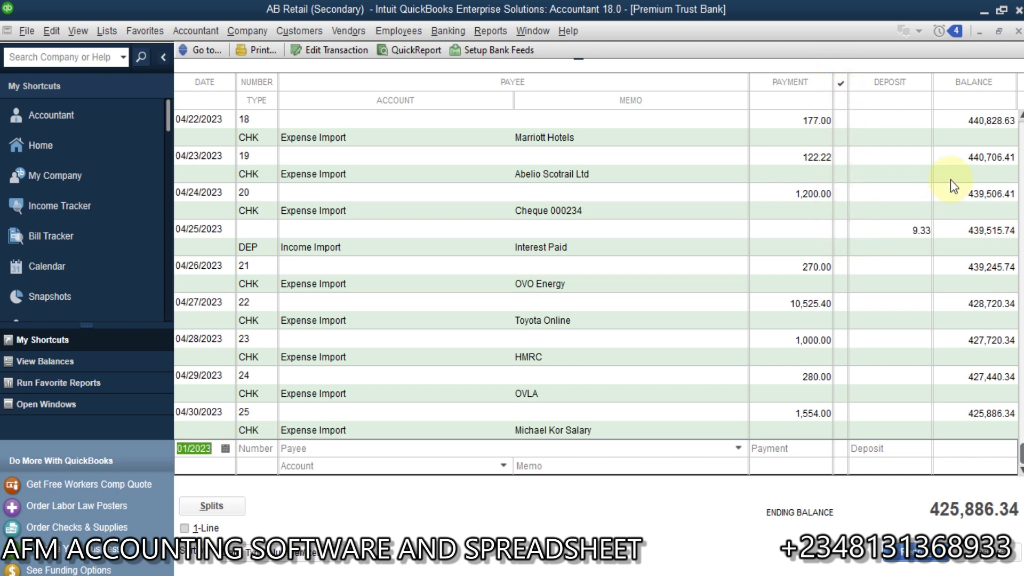
pyautogui.scroll(10, 1021, 198)
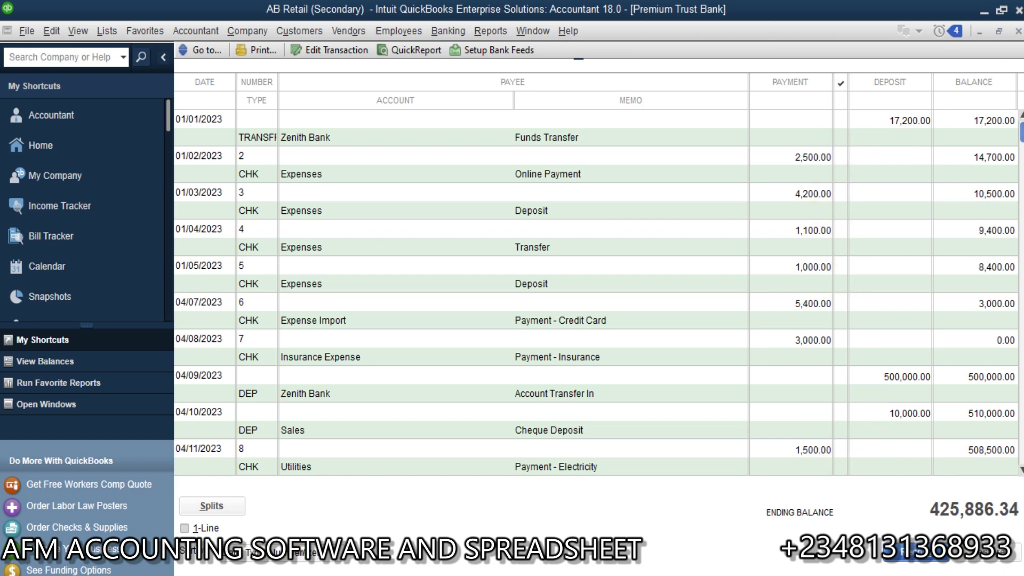
pyautogui.scroll(-10, 596, 274)
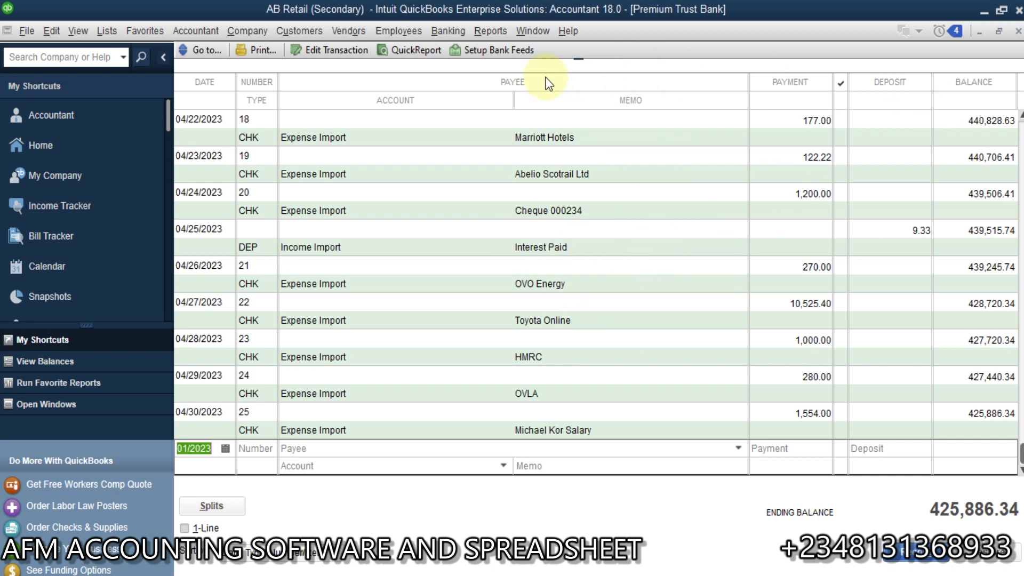
pyautogui.click(446, 31)
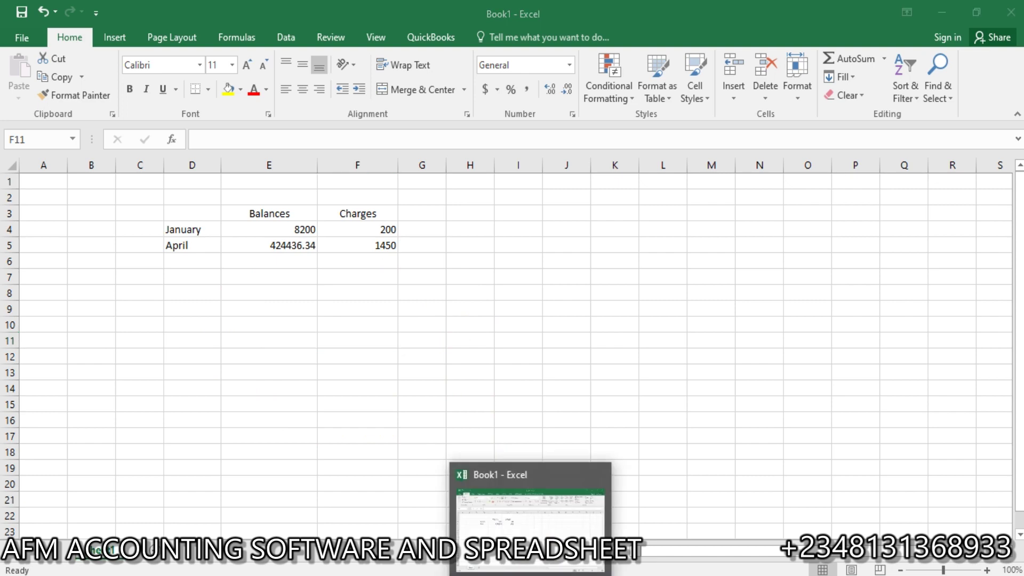
pyautogui.click(528, 573)
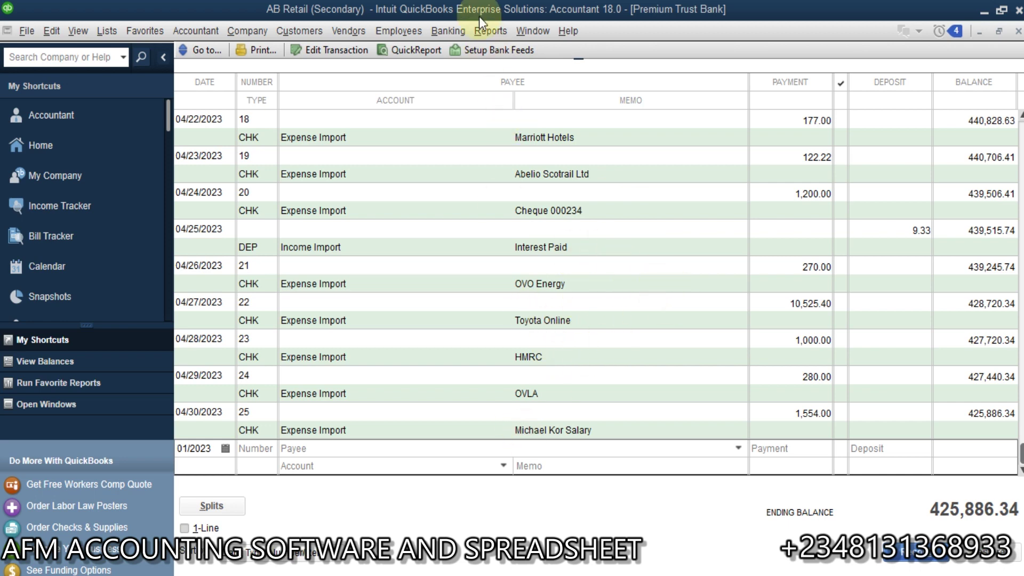
# - Start a bank reconciliation with Premium Trust Bank selected as the account
pyautogui.click(449, 31)
pyautogui.click(495, 156)
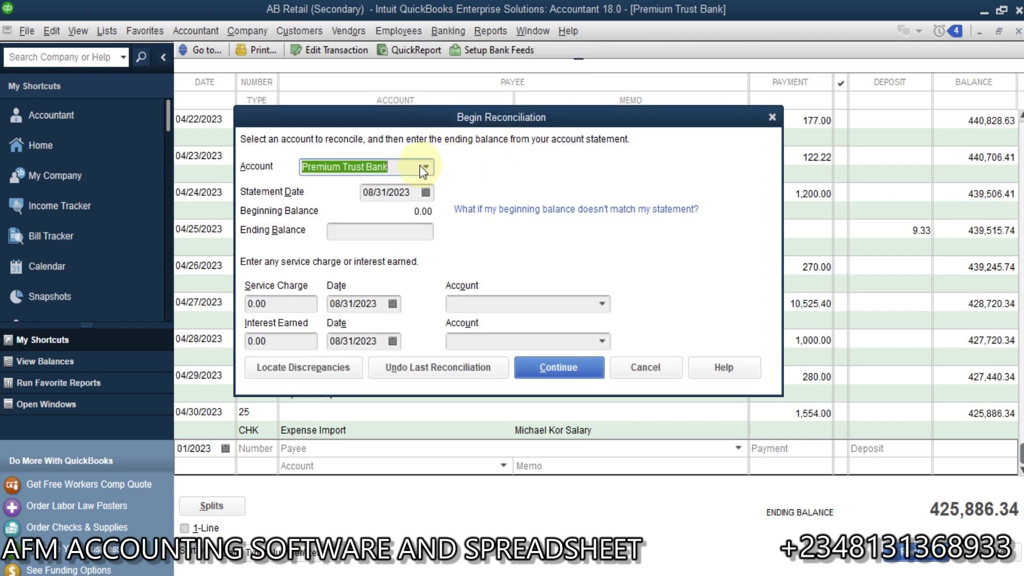
pyautogui.click(427, 167)
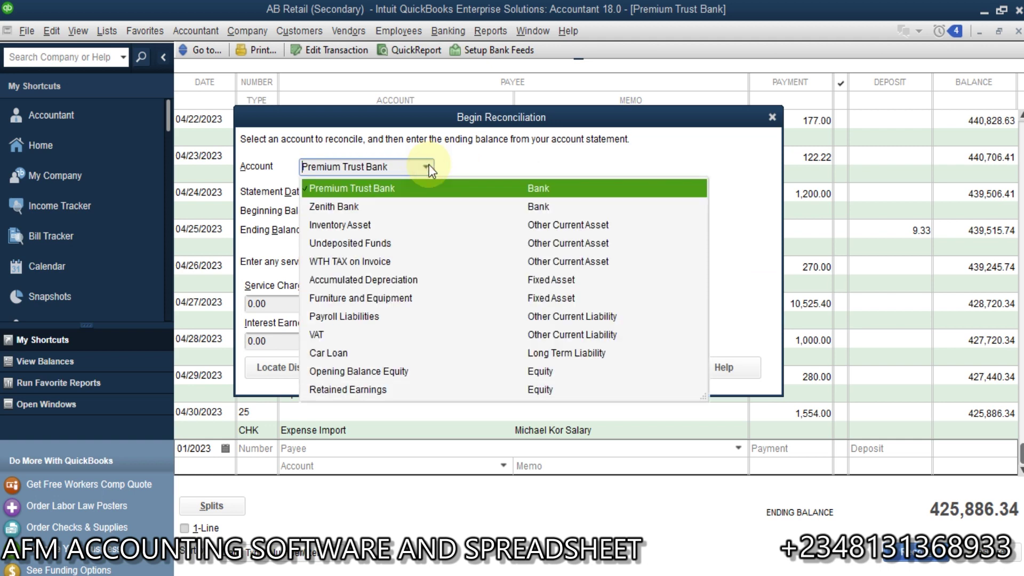
pyautogui.click(410, 193)
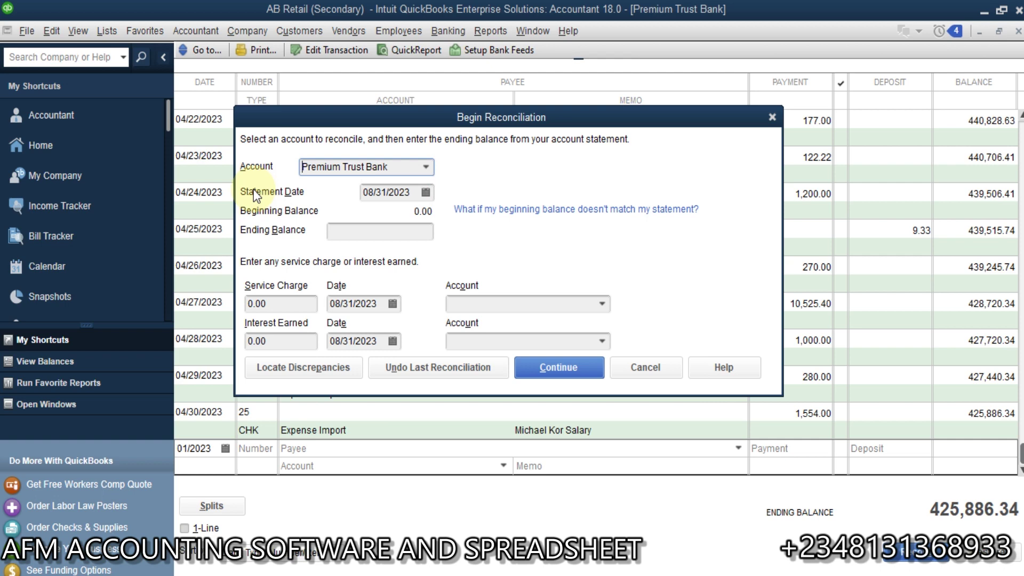
pyautogui.moveTo(371, 113); pyautogui.dragTo(451, 139)
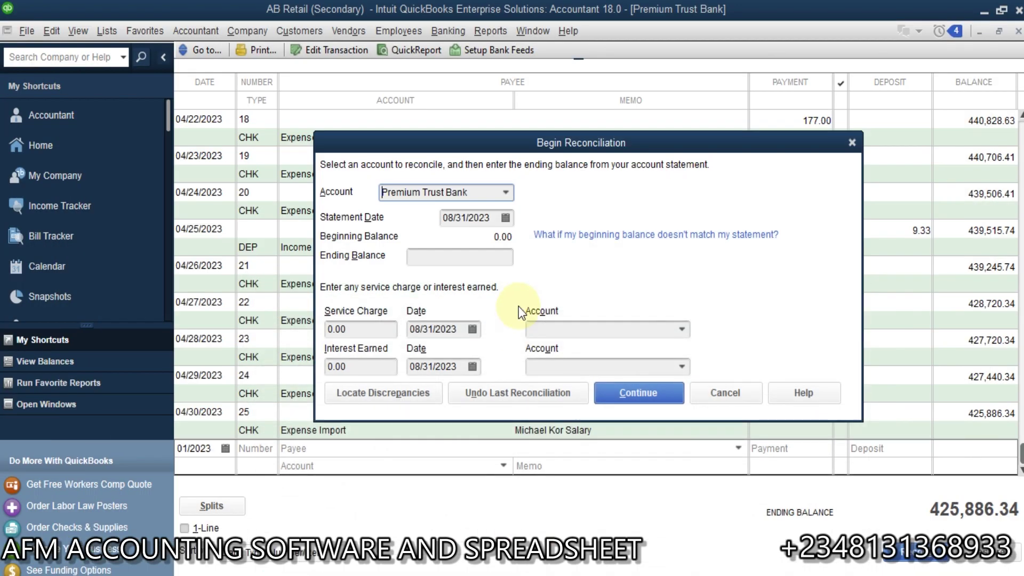
# - Set the reconciliation statement date to 01/31/2023 and move to the ending balance
pyautogui.click(505, 215)
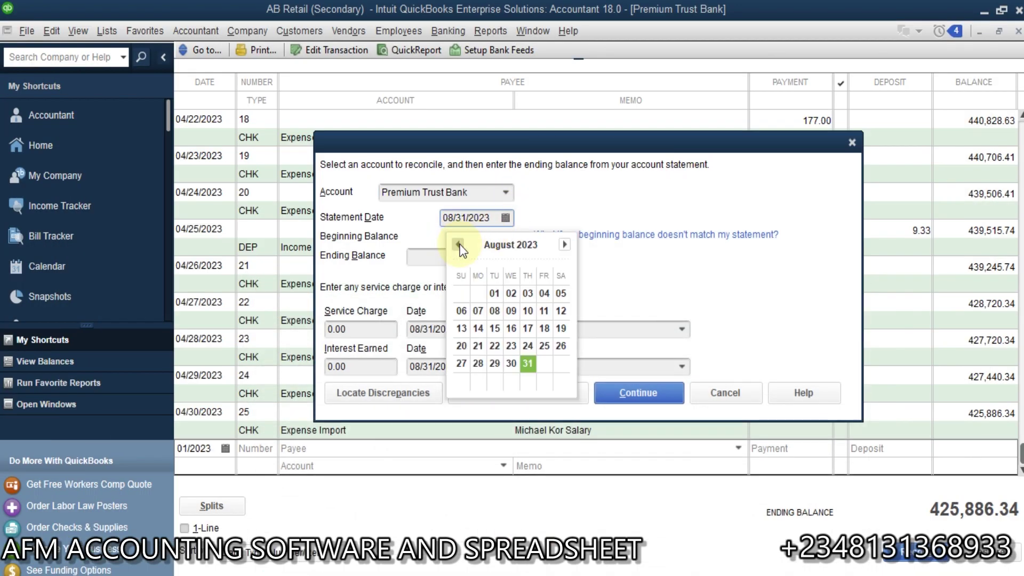
pyautogui.click(458, 244)
pyautogui.click(458, 244)
pyautogui.click(458, 244)
pyautogui.click(458, 244)
pyautogui.click(458, 244)
pyautogui.click(458, 245)
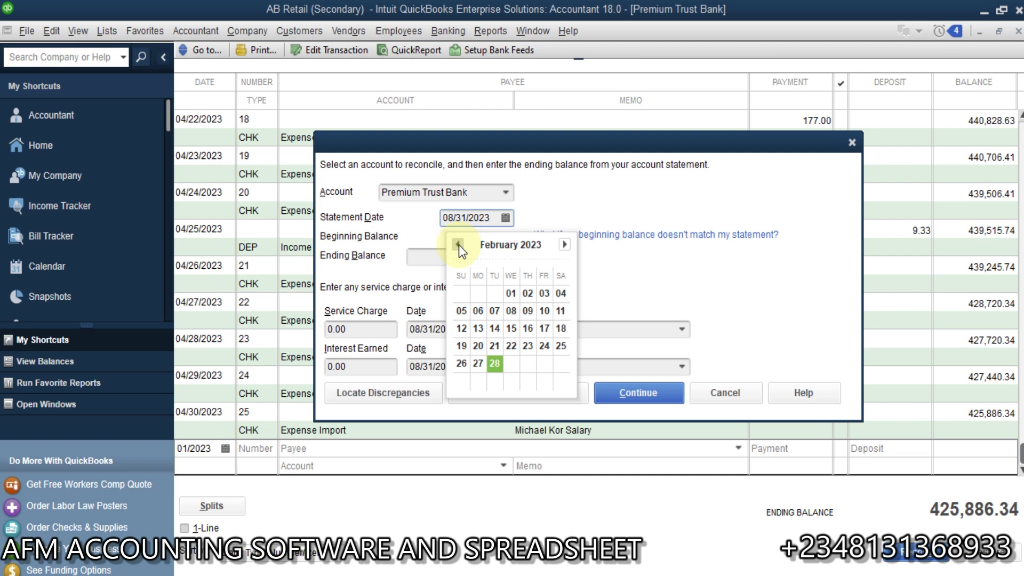
pyautogui.click(458, 244)
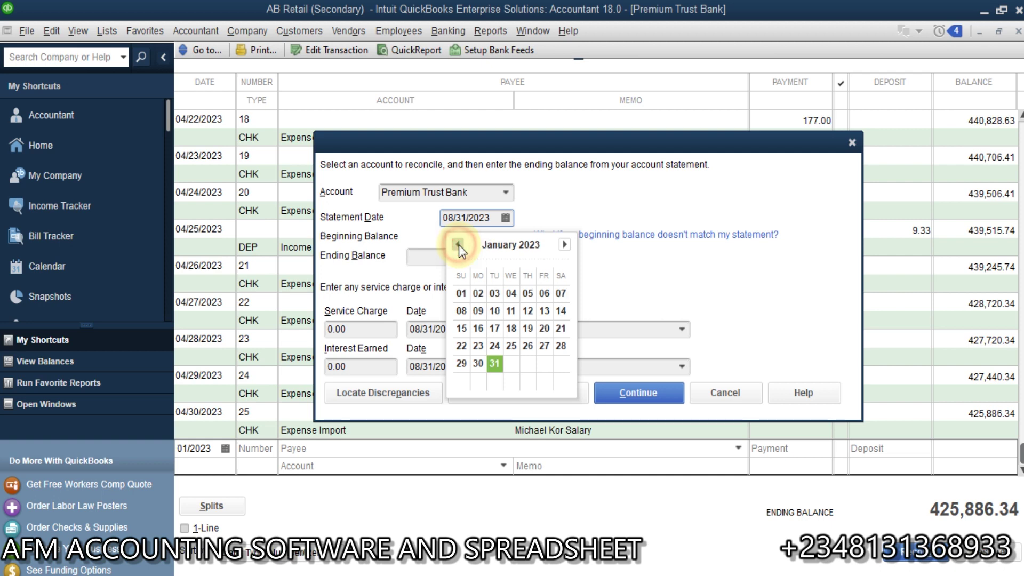
pyautogui.click(494, 363)
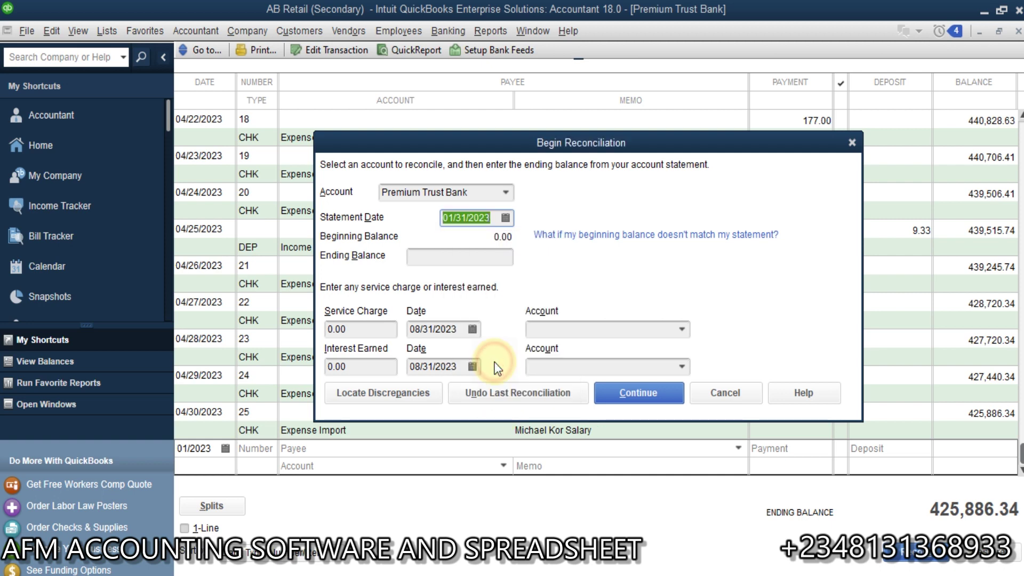
pyautogui.click(463, 257)
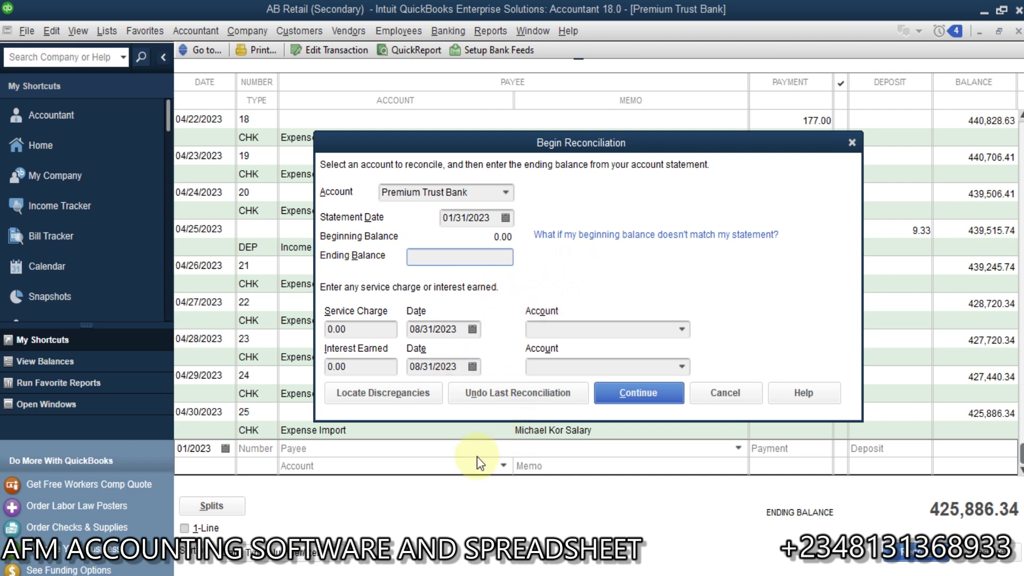
# - Look up January's balance in Excel and enter 8,200.00 as the ending balance
pyautogui.moveTo(520, 568)
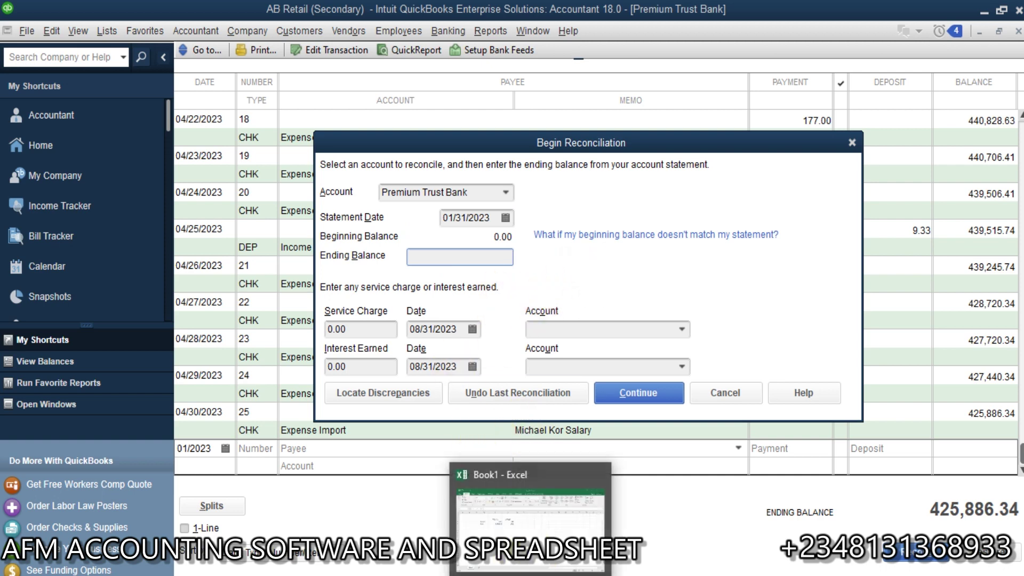
pyautogui.click(528, 533)
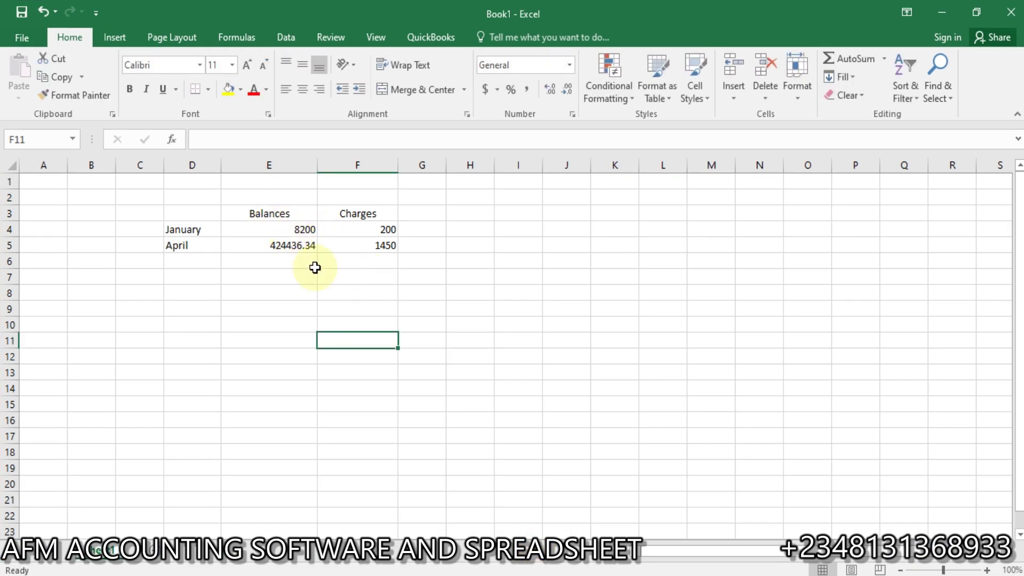
pyautogui.click(520, 568)
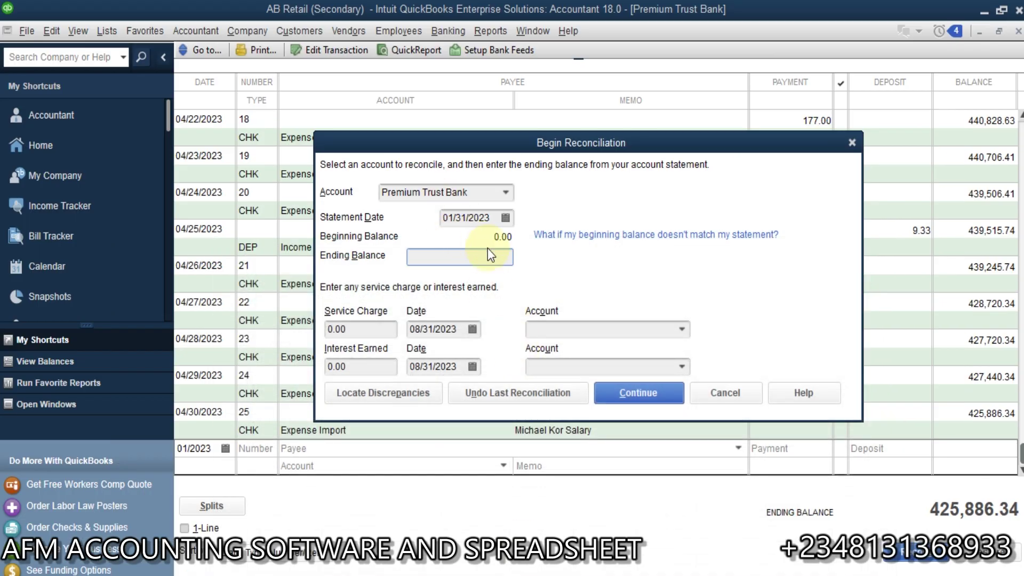
pyautogui.write('8200')
pyautogui.press('Tab')
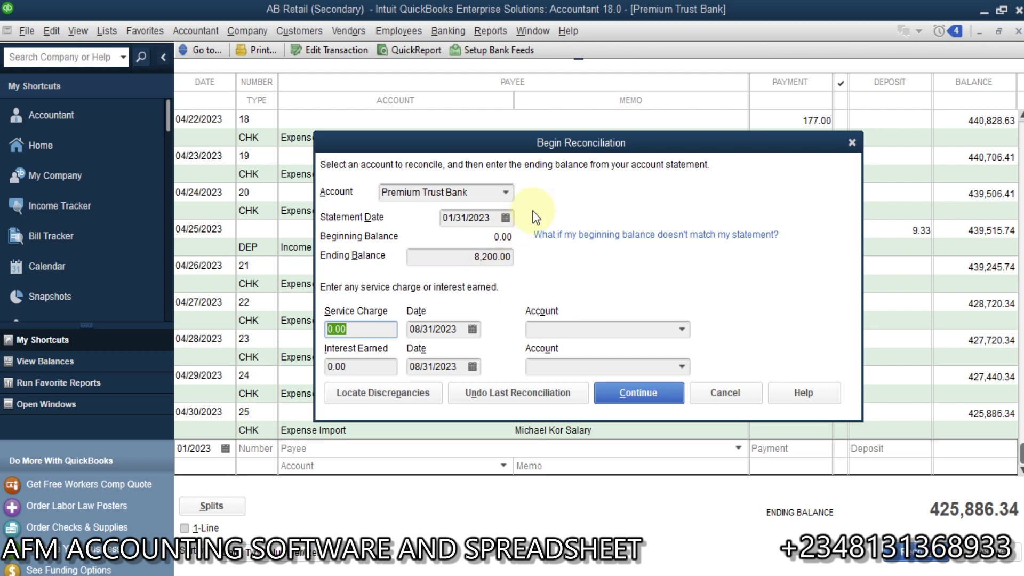
# - Reposition the reconciliation window and bring the Book1 Excel workbook to the front
pyautogui.moveTo(564, 142); pyautogui.dragTo(551, 267)
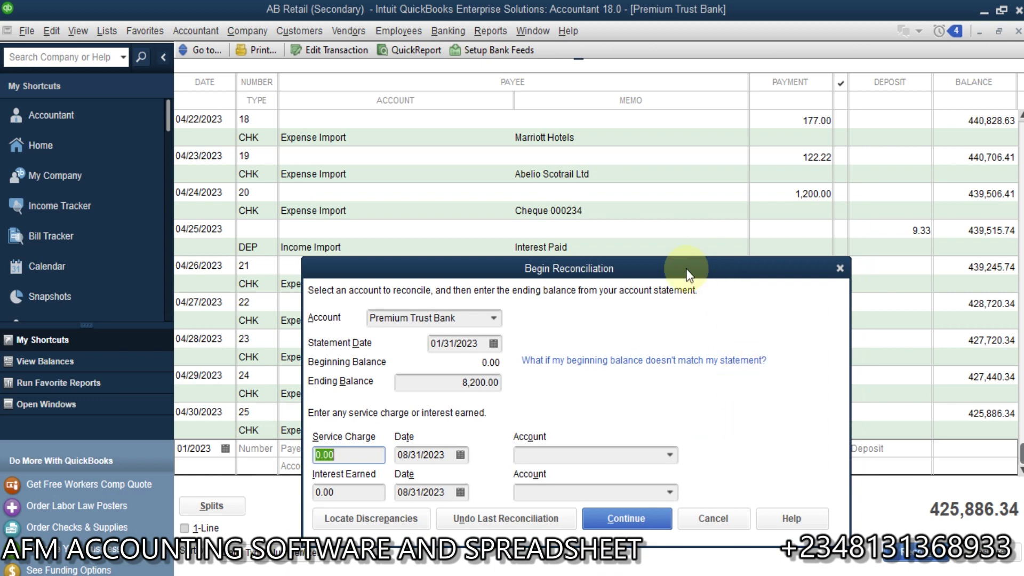
pyautogui.moveTo(628, 267); pyautogui.dragTo(602, 84)
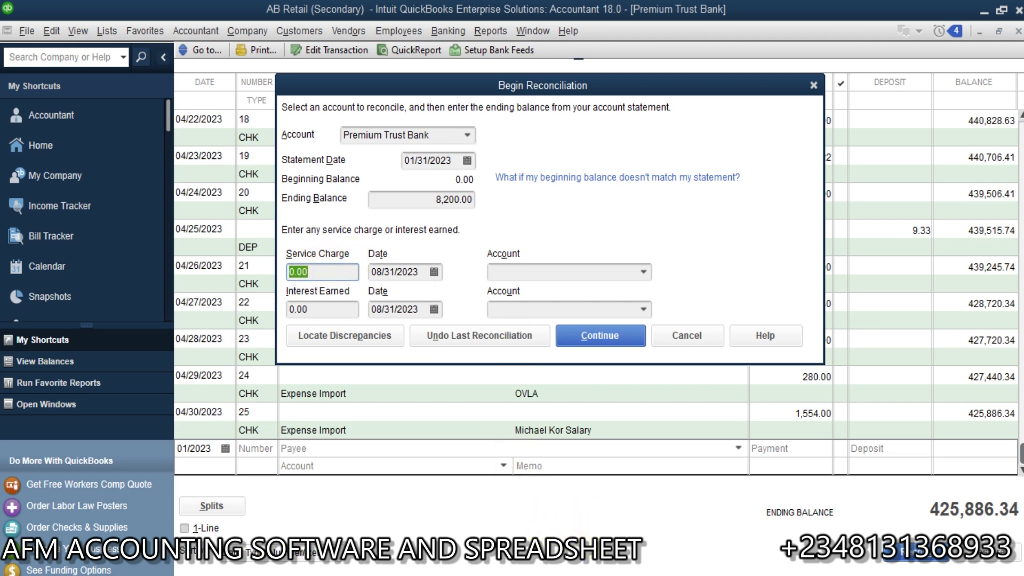
pyautogui.moveTo(528, 565)
pyautogui.click(524, 501)
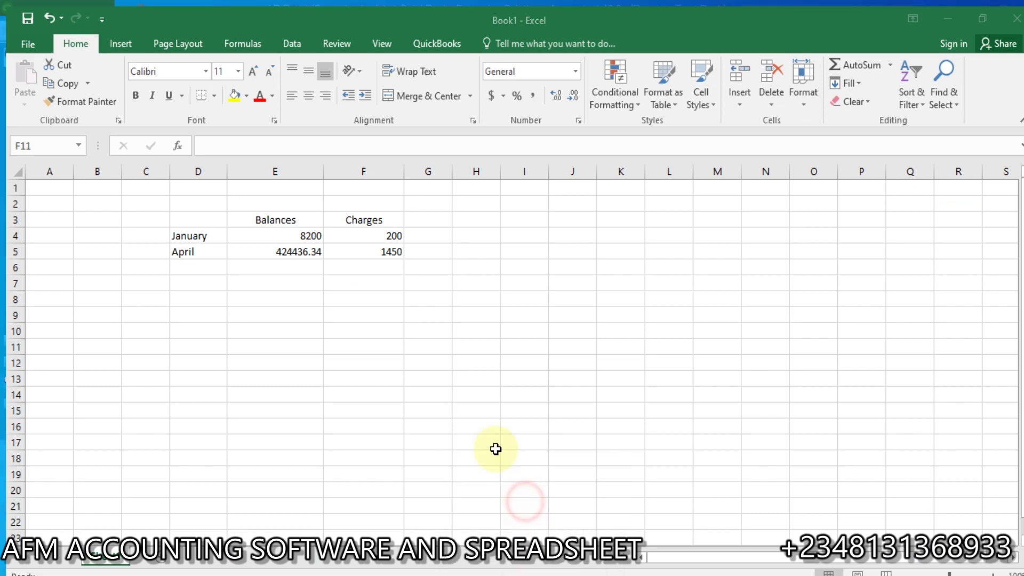
# - Enter a 200.00 service charge dated 01/31/2023 in Begin Reconciliation
pyautogui.click(473, 514)
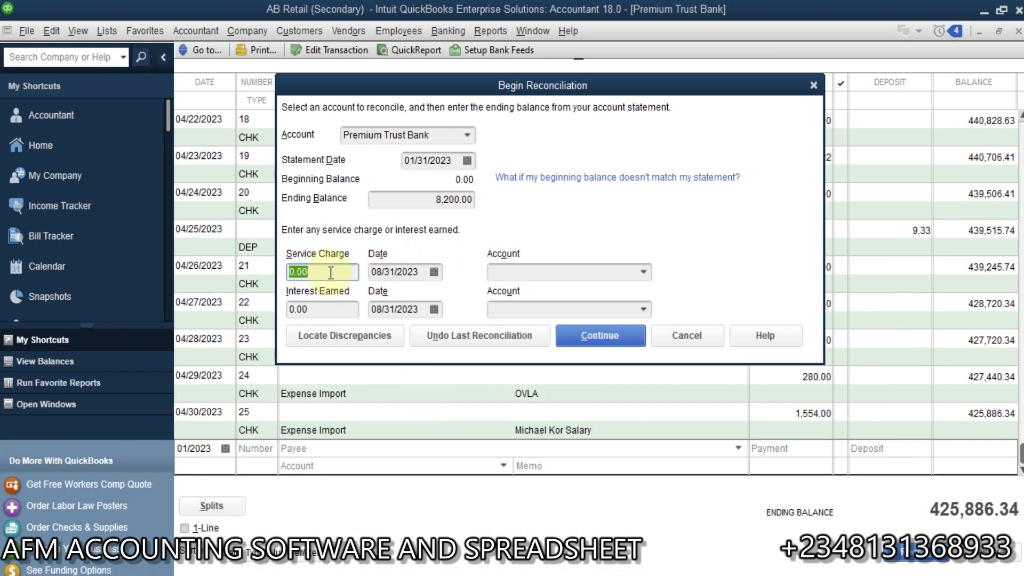
pyautogui.write('200')
pyautogui.press('Tab')
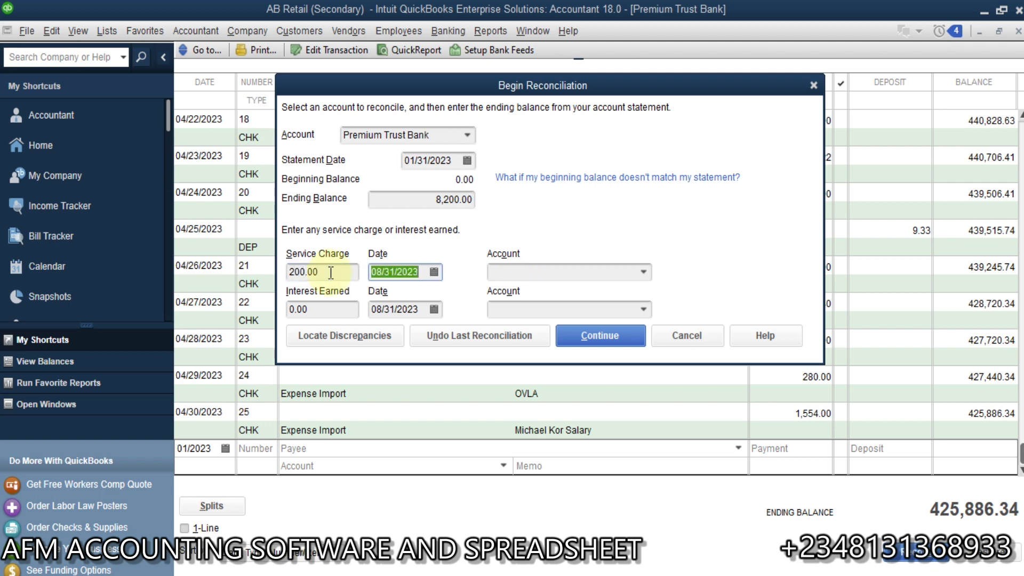
pyautogui.click(434, 272)
pyautogui.click(387, 298)
pyautogui.click(387, 298)
pyautogui.click(387, 297)
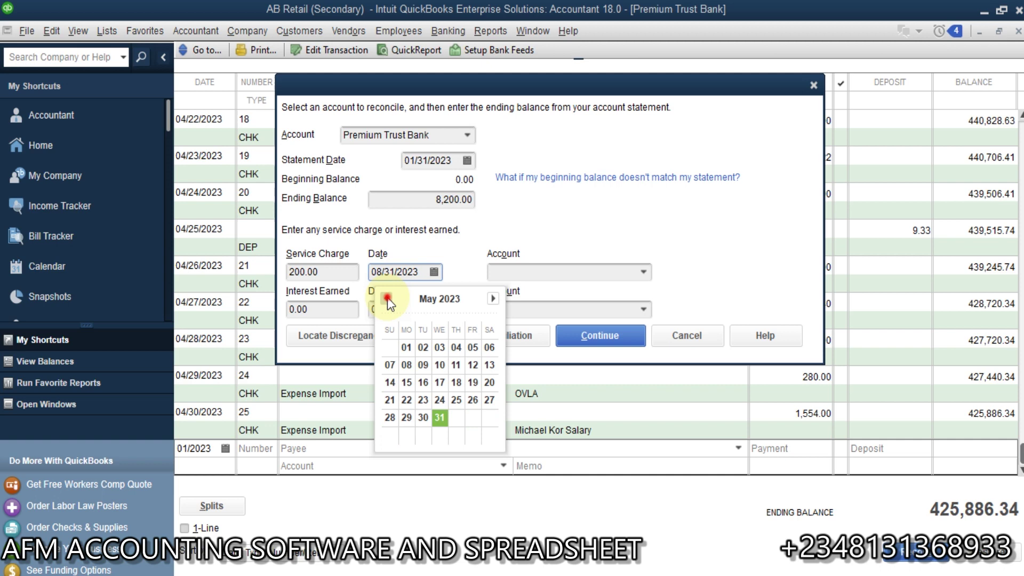
pyautogui.click(387, 298)
pyautogui.click(387, 298)
pyautogui.click(387, 297)
pyautogui.click(387, 298)
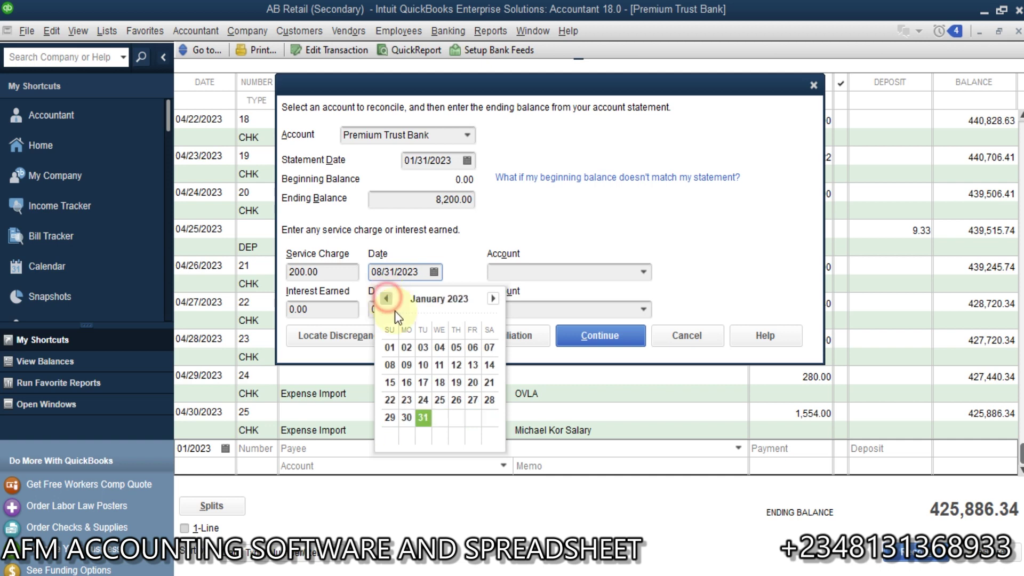
pyautogui.click(425, 417)
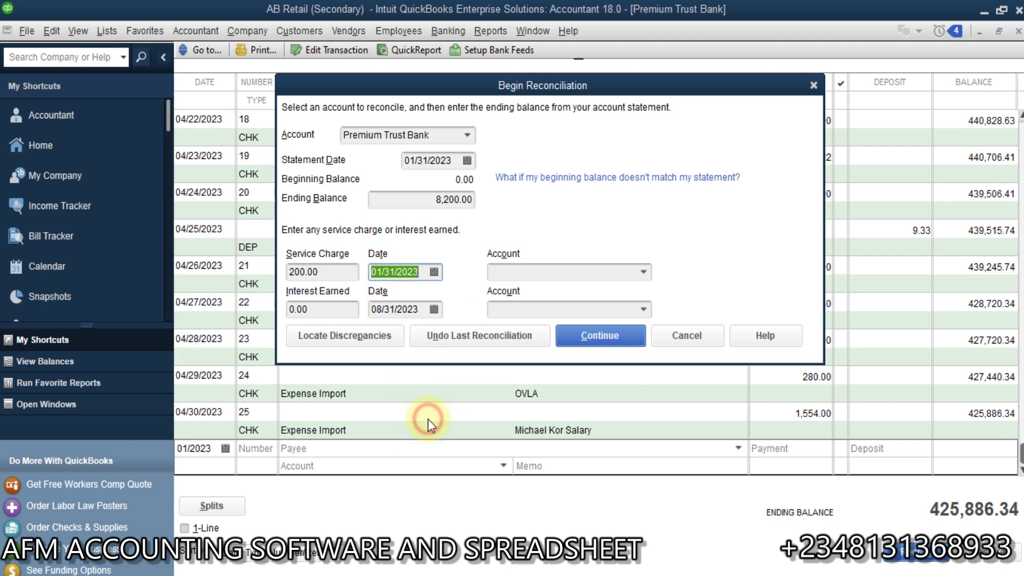
# - Assign the service charge to Bank Service Charges and continue to the reconciliation
pyautogui.click(640, 271)
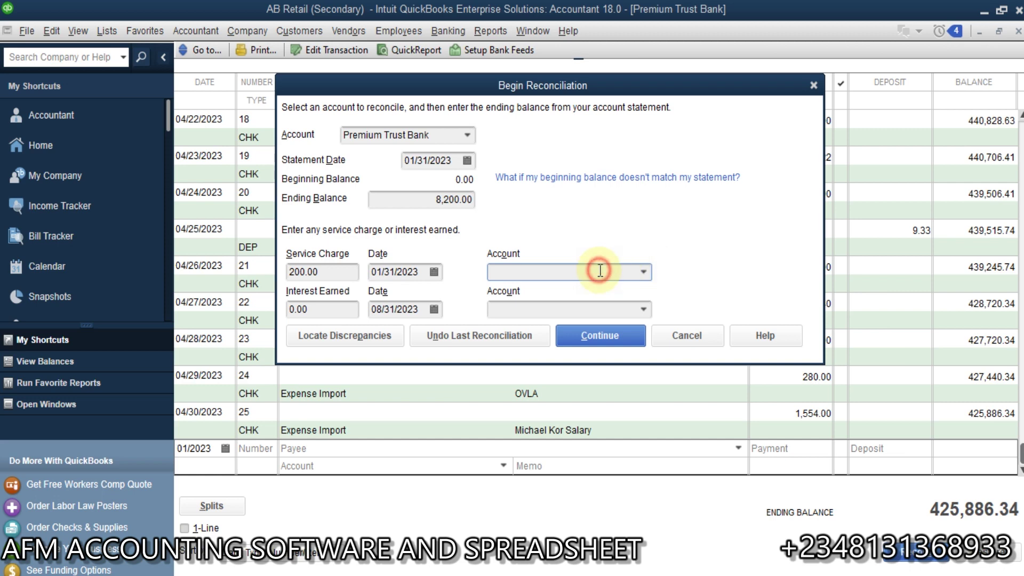
pyautogui.write('Se')
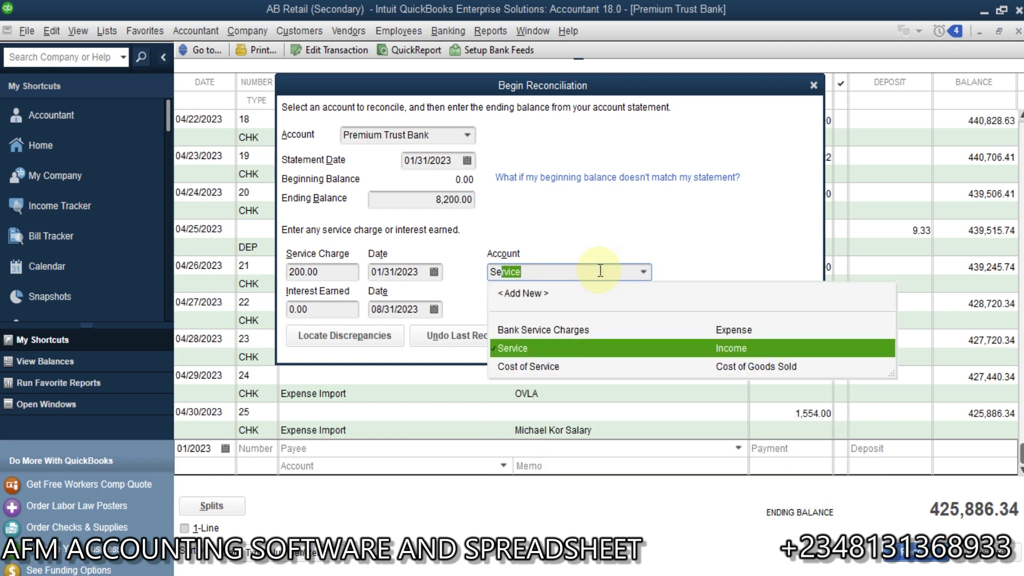
pyautogui.write('r')
pyautogui.click(569, 329)
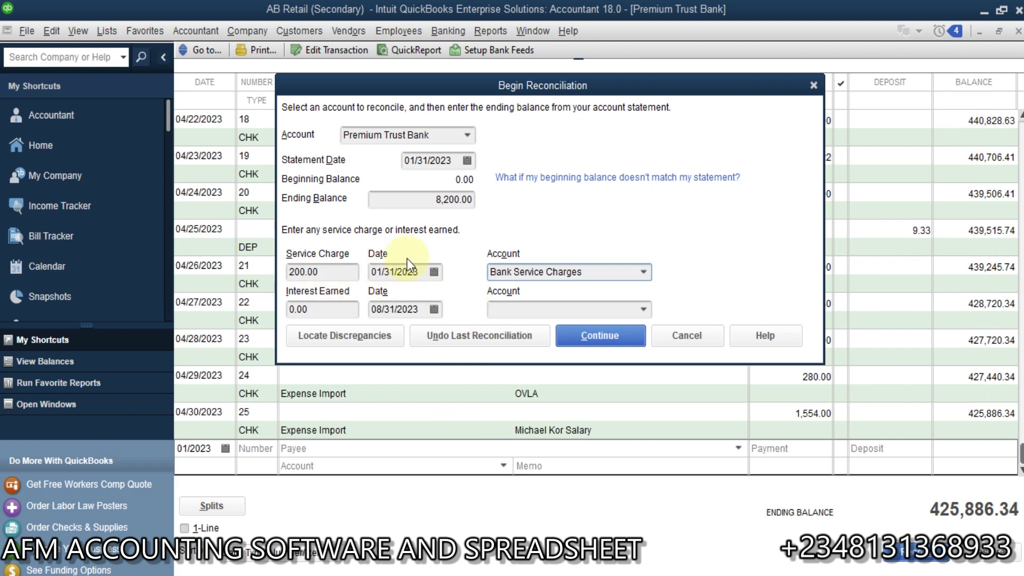
pyautogui.click(617, 335)
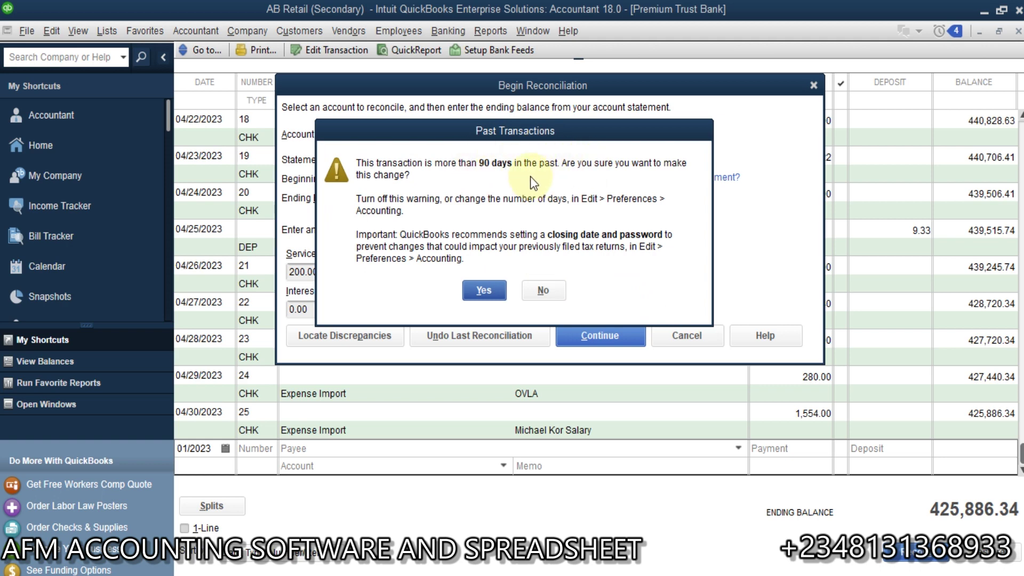
# - Accept the past-transaction warning, clear the 17,200.00 Funds Transfer deposit, and switch to Excel
pyautogui.click(484, 290)
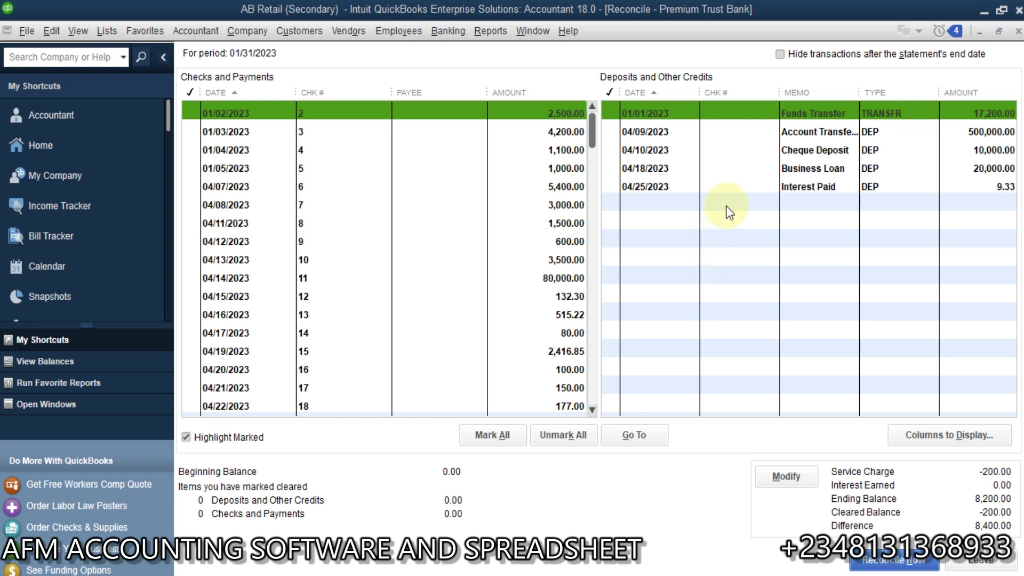
pyautogui.click(965, 113)
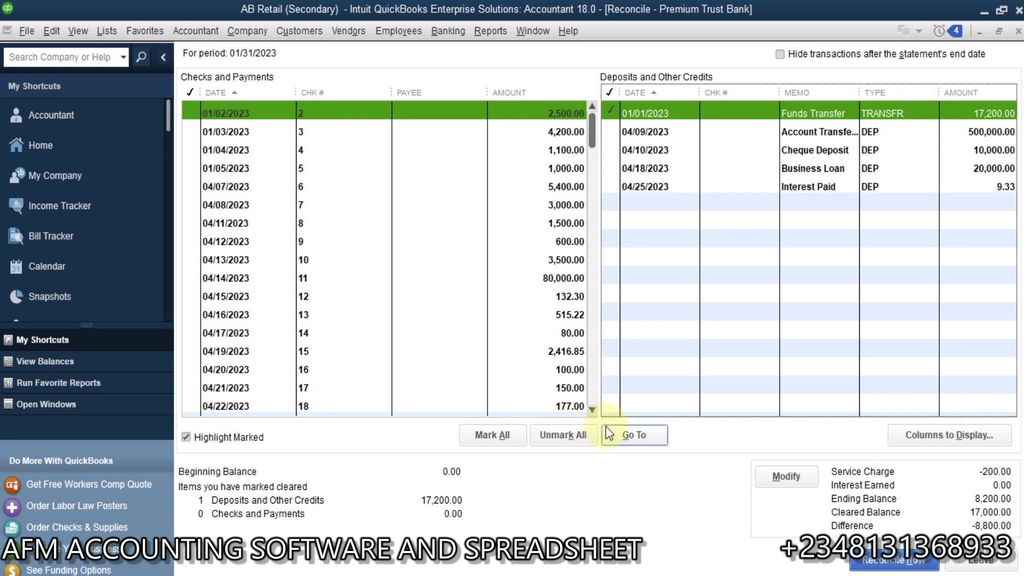
pyautogui.hotkey('alt', 'Tab')
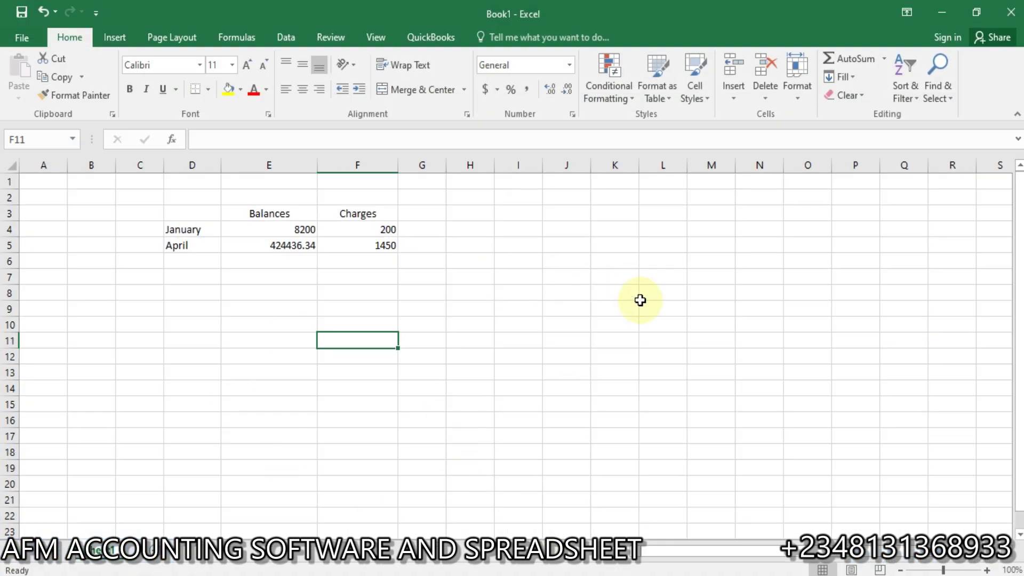
# - Review the January balance and charge row in the Book1 workbook
pyautogui.click(608, 210)
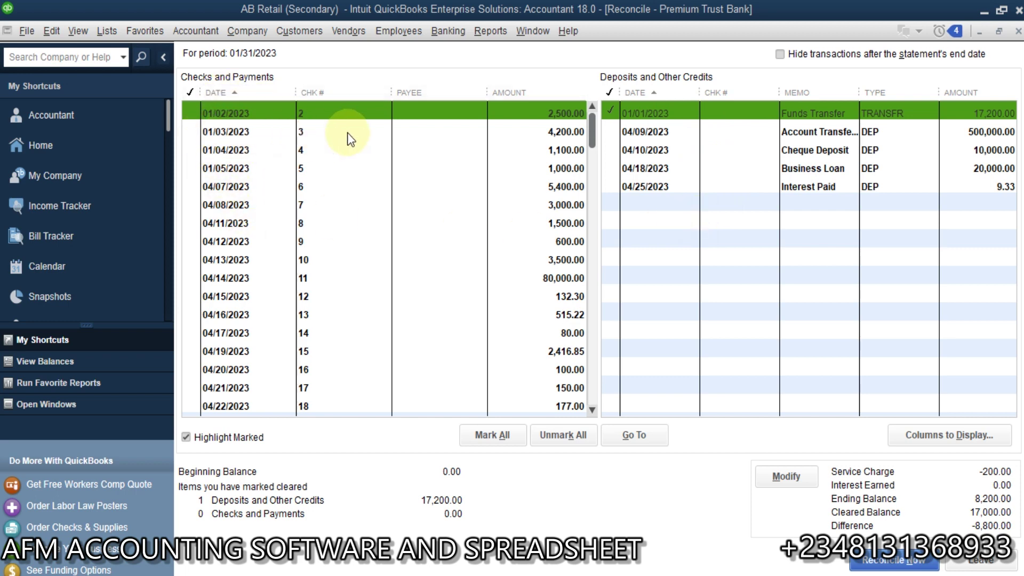
# - Clear checks of 2,500.00, 4,200.00, 1,100.00 and 1,000.00, then reconcile at 0.00 difference
pyautogui.click(349, 117)
pyautogui.click(368, 133)
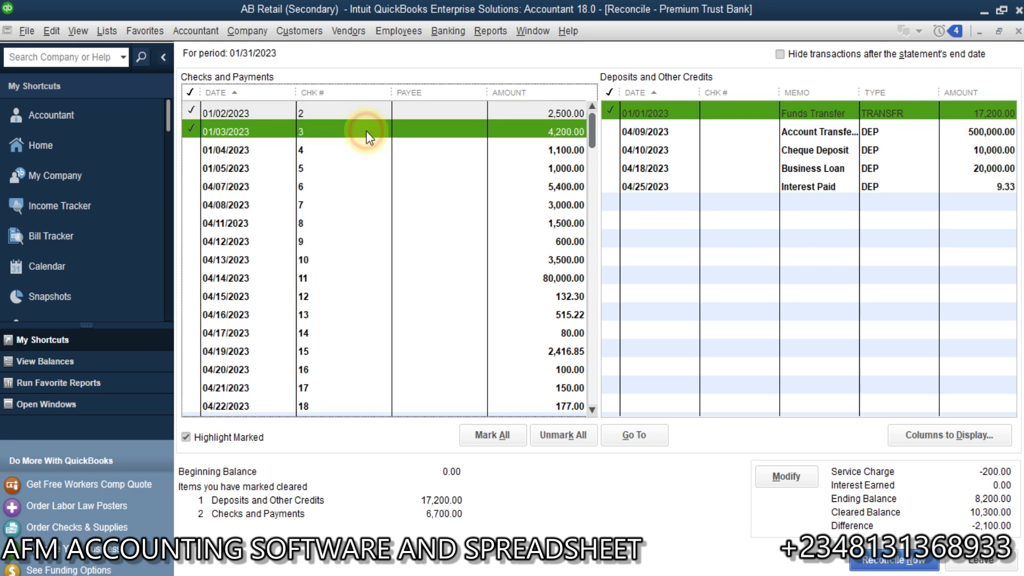
pyautogui.click(377, 150)
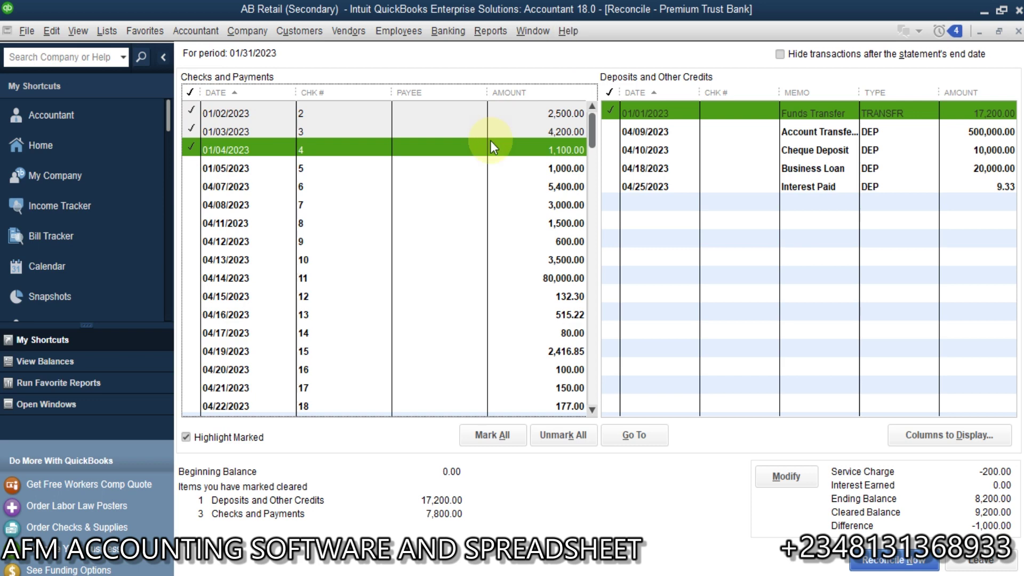
pyautogui.click(445, 170)
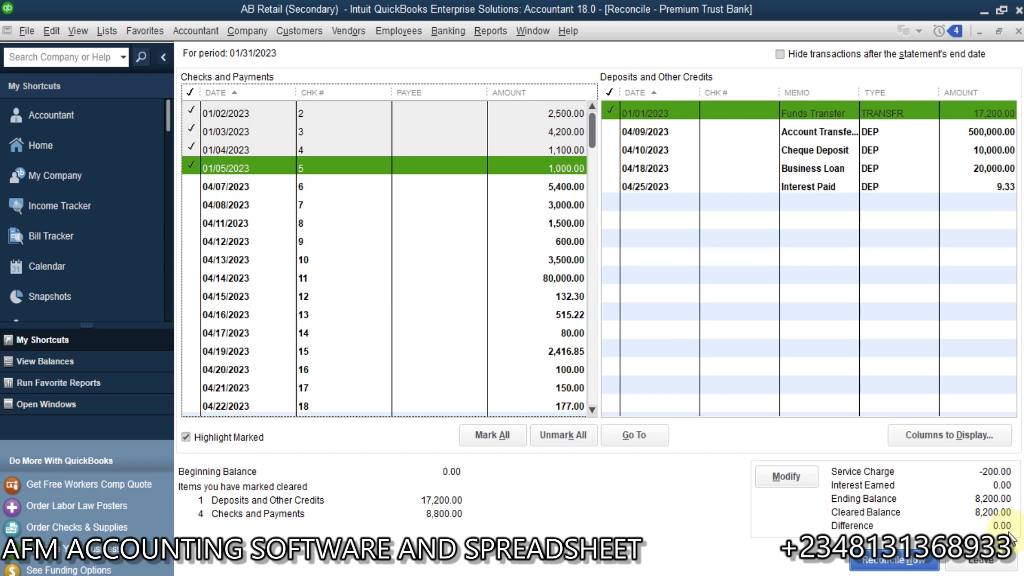
pyautogui.click(882, 563)
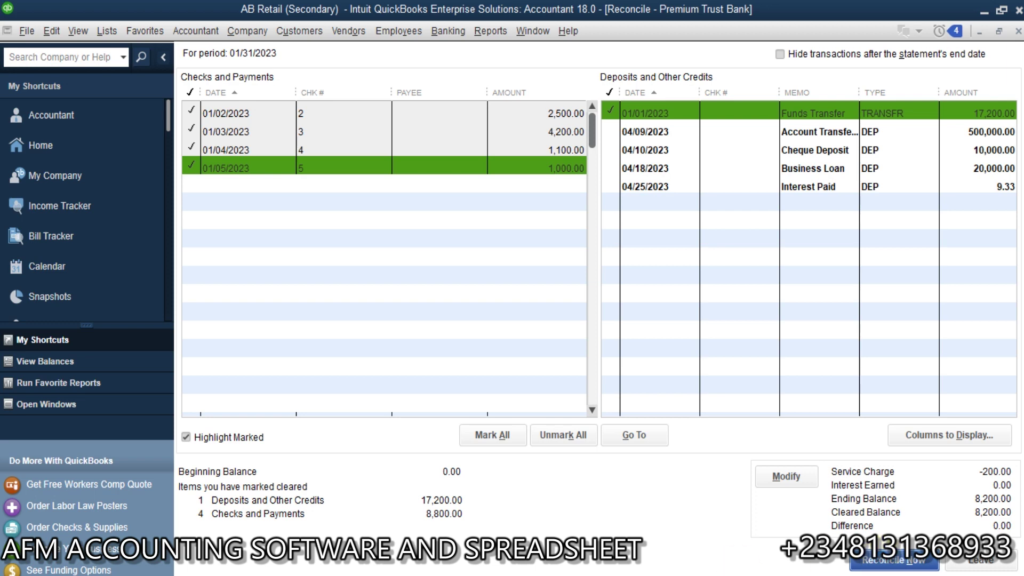
# - Dismiss the online banking Information message and close without viewing a reconciliation report
pyautogui.moveTo(530, 569)
pyautogui.click(546, 531)
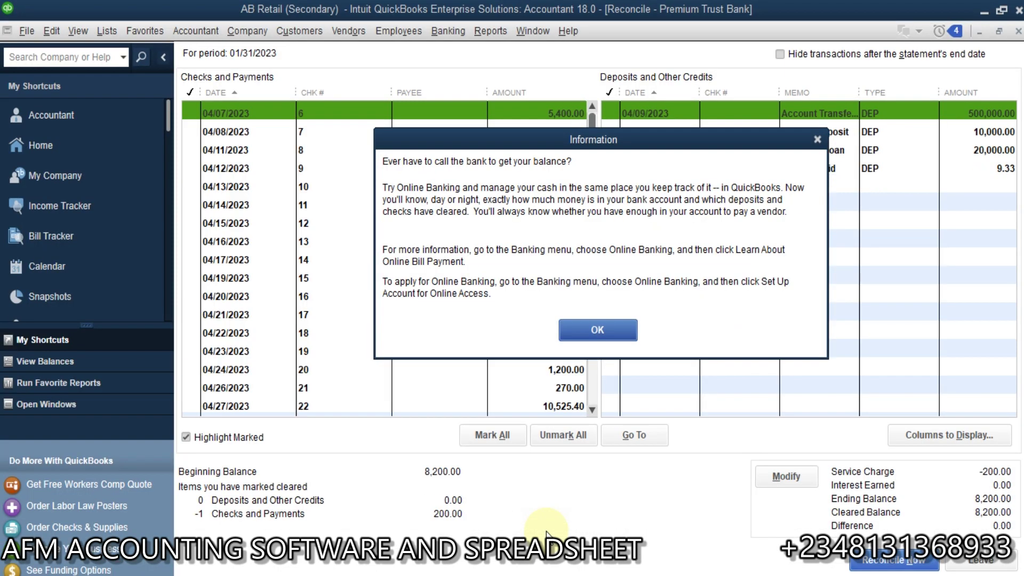
pyautogui.click(602, 329)
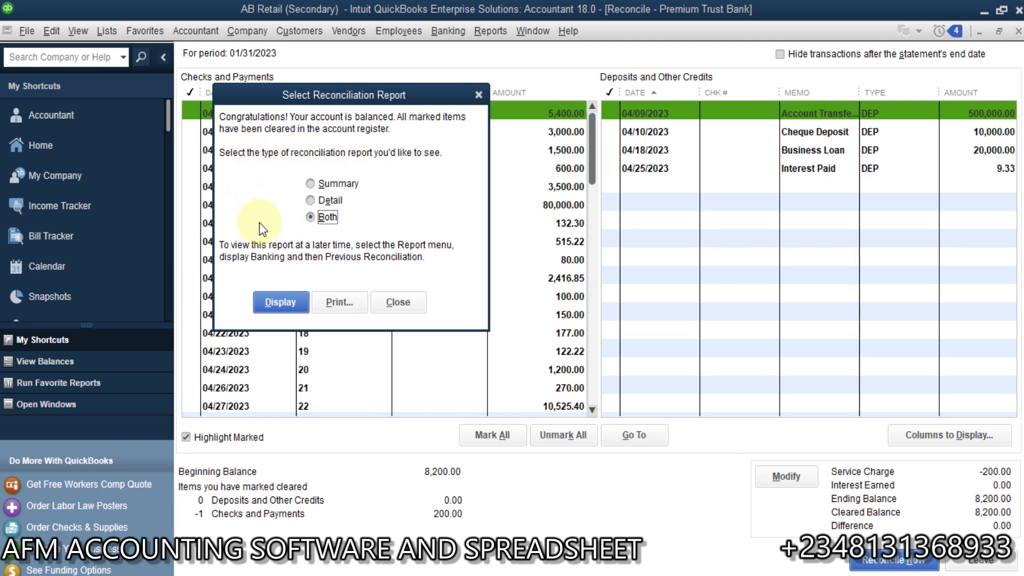
pyautogui.click(397, 302)
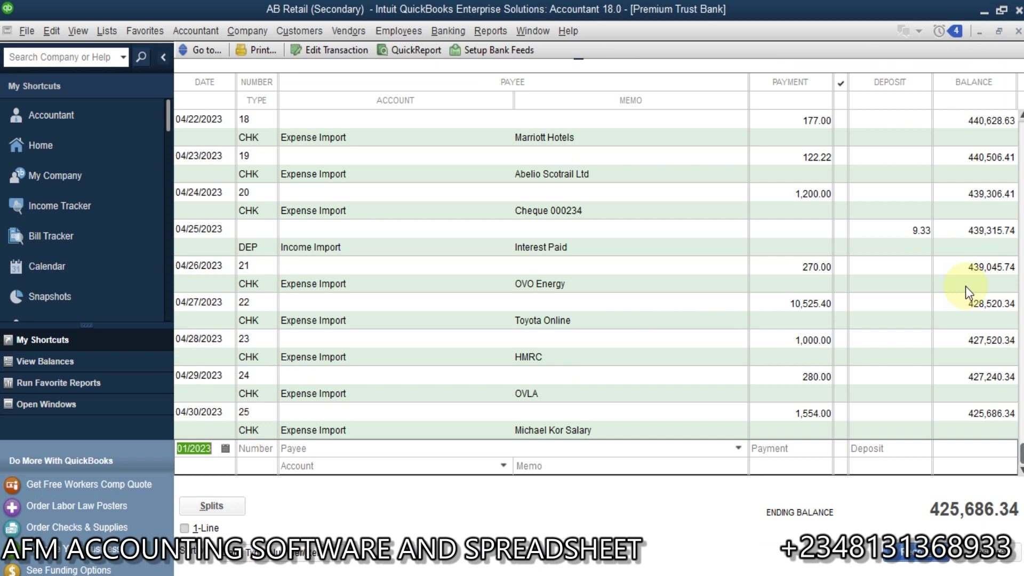
# - Scroll the register to the top to check the cleared January entries, including the 200.00 charge
pyautogui.moveTo(1021, 454); pyautogui.dragTo(1021, 132)
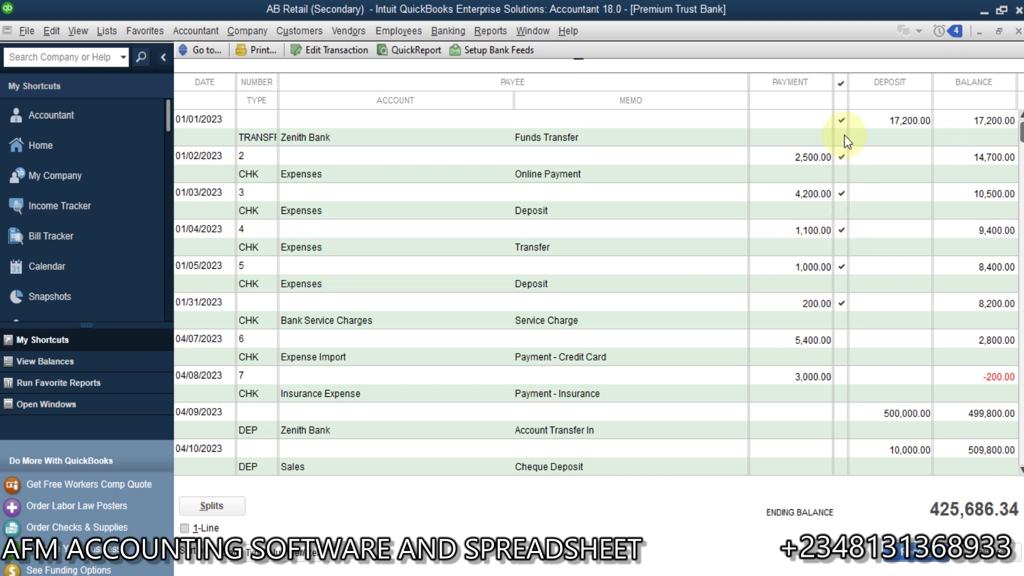
pyautogui.click(841, 155)
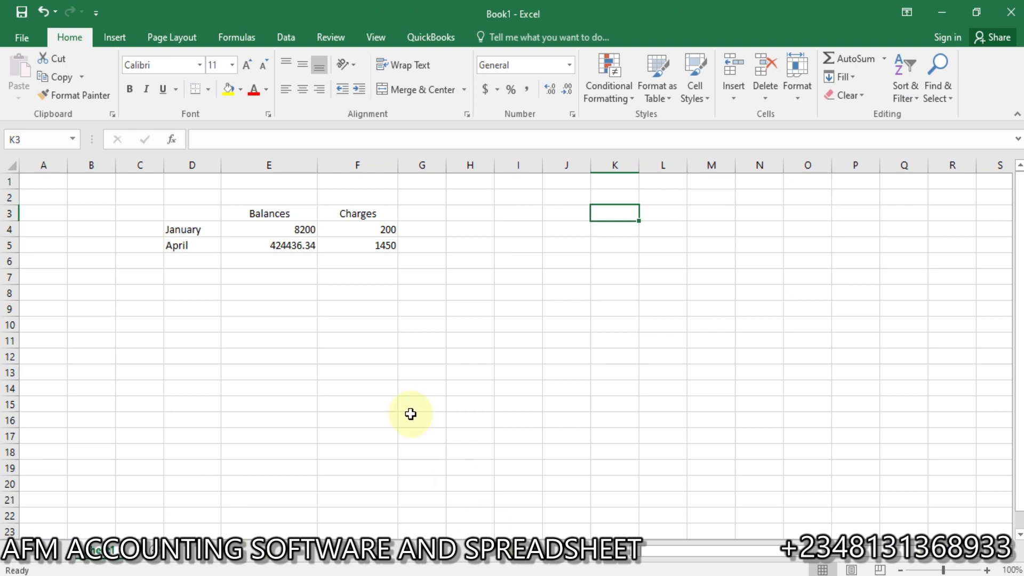
# - Copy the April balance 424436.34 from Excel cell E5 and return to the AB Retail QuickBooks file
pyautogui.click(286, 247)
pyautogui.hotkey('ctrl', 'c')
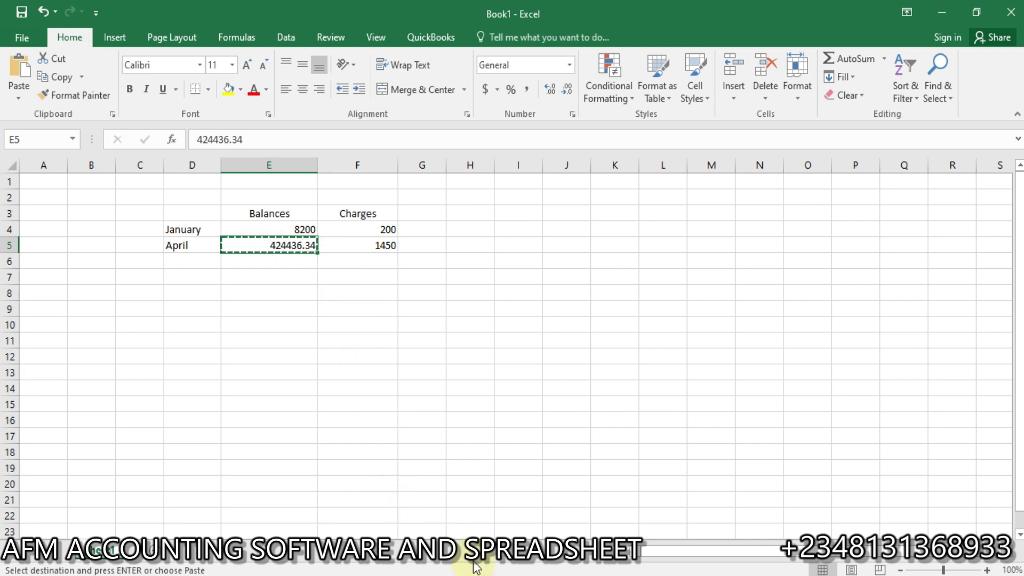
pyautogui.moveTo(567, 566)
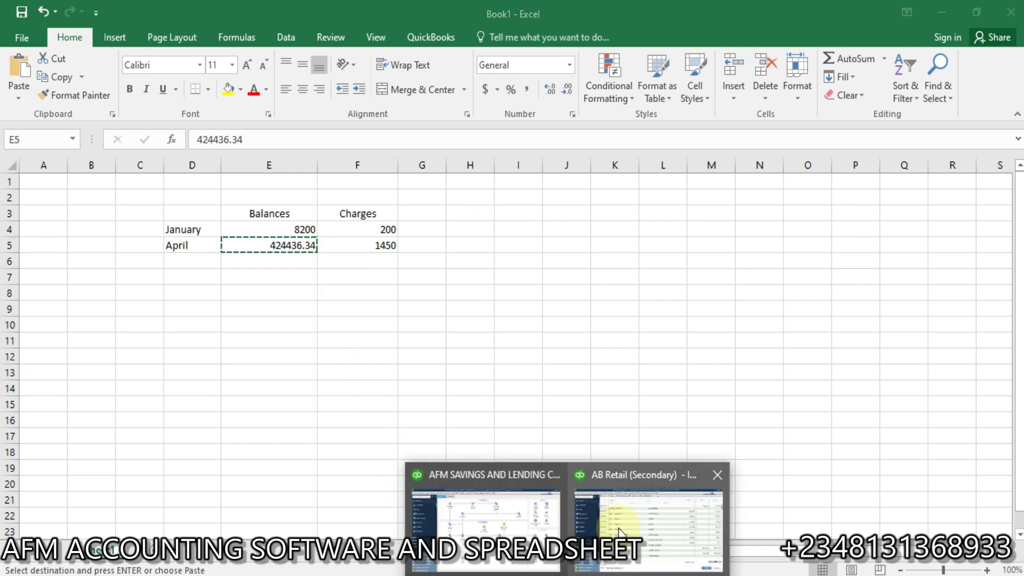
pyautogui.click(630, 517)
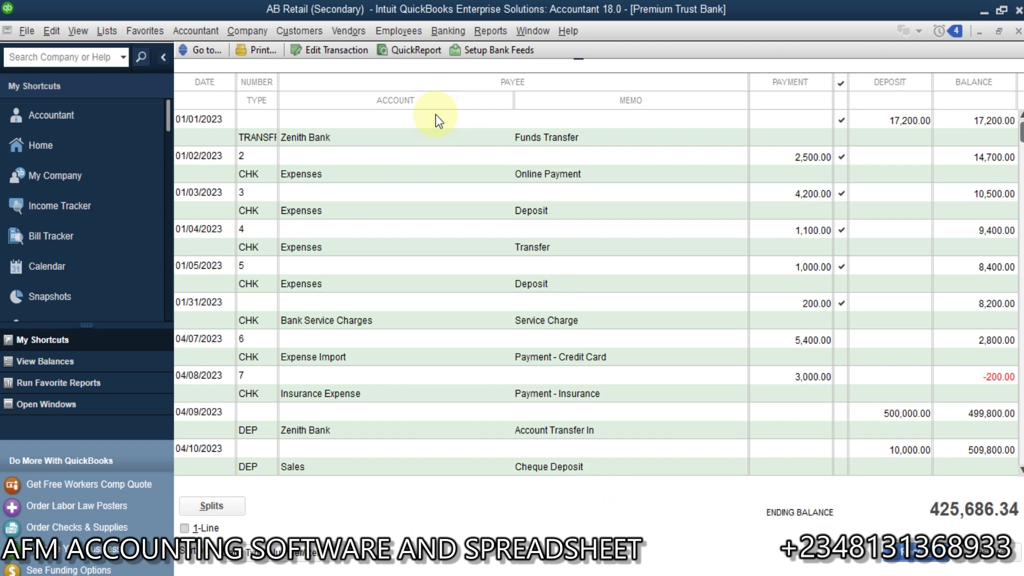
# - Start a Banking reconciliation for Premium Trust Bank with statement date 02/28/2023
pyautogui.click(444, 34)
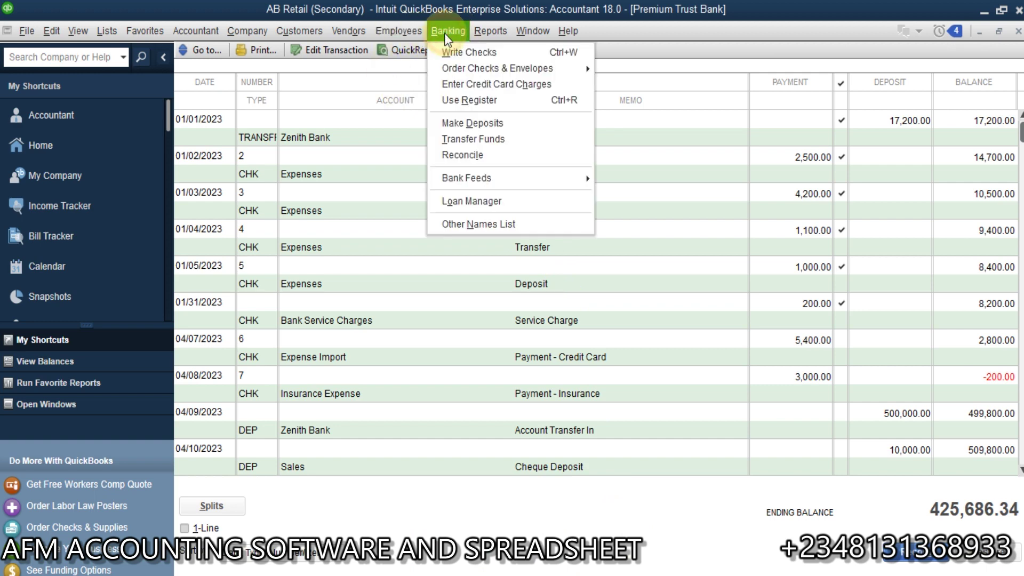
pyautogui.click(490, 156)
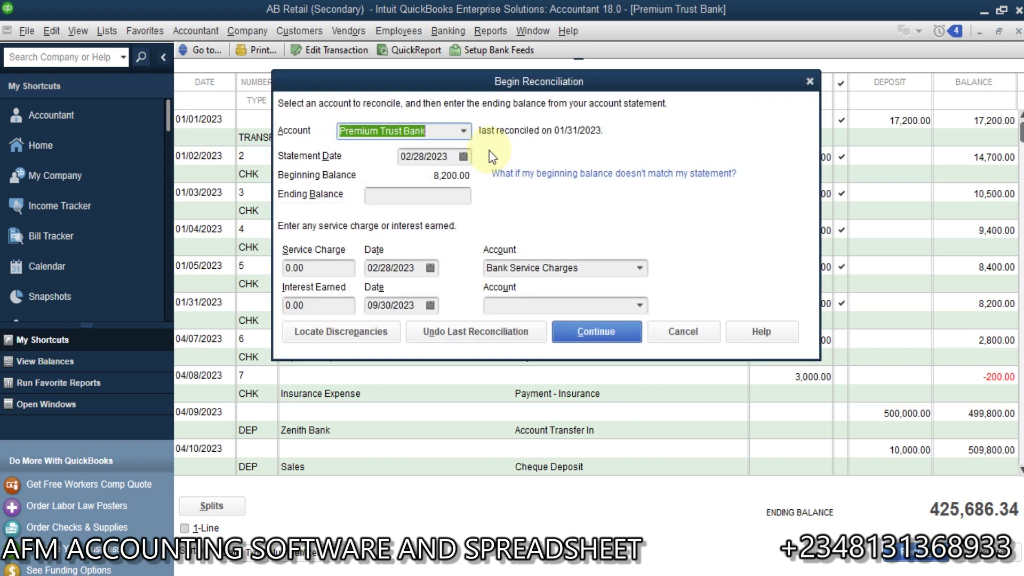
pyautogui.click(463, 131)
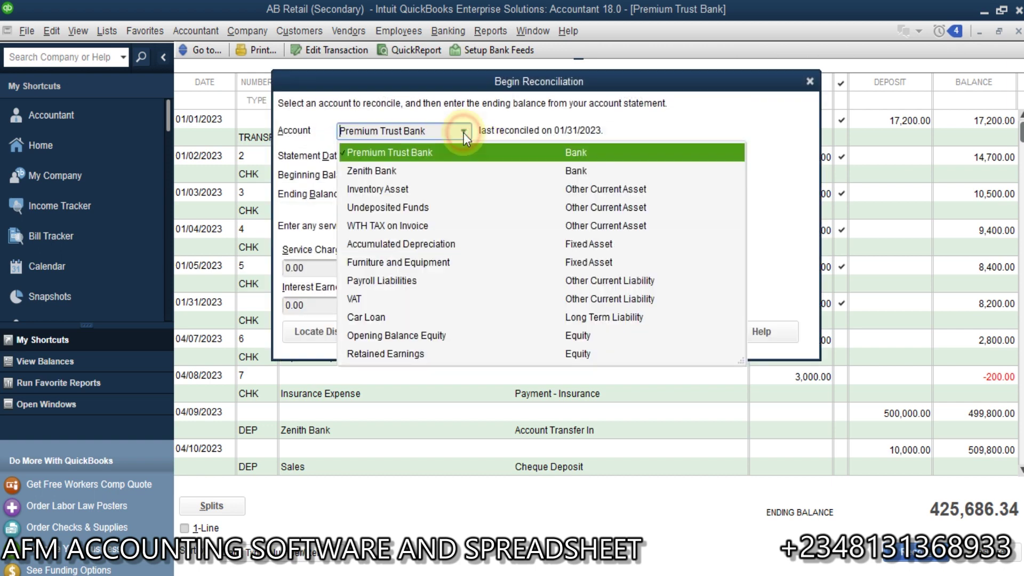
pyautogui.click(459, 153)
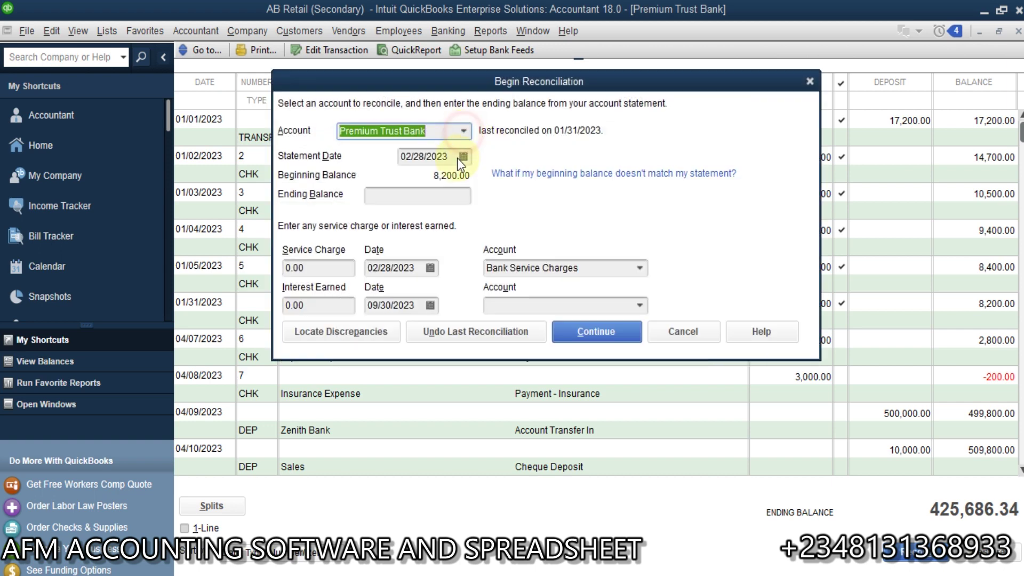
pyautogui.click(463, 157)
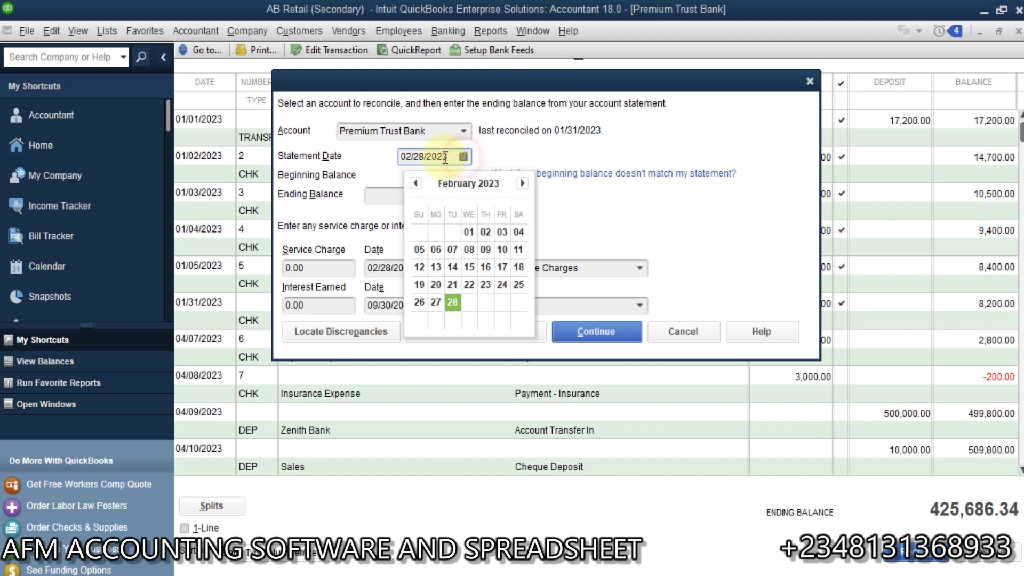
pyautogui.click(453, 302)
# - Enter 424436.34 as the ending balance and verify it against the Excel workbook
pyautogui.click(441, 195)
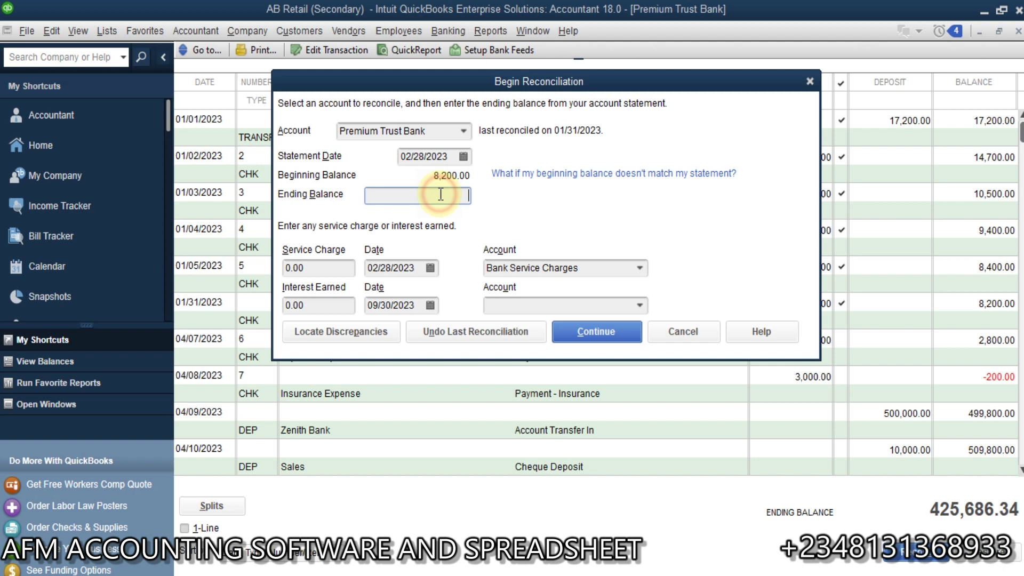
pyautogui.write('424436.34')
pyautogui.rightClick(441, 195)
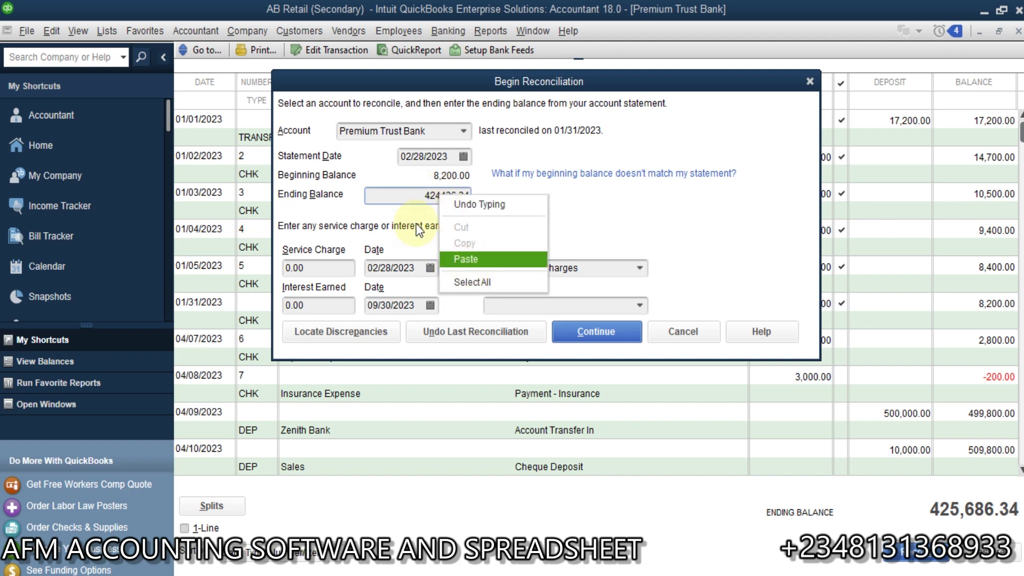
pyautogui.click(413, 200)
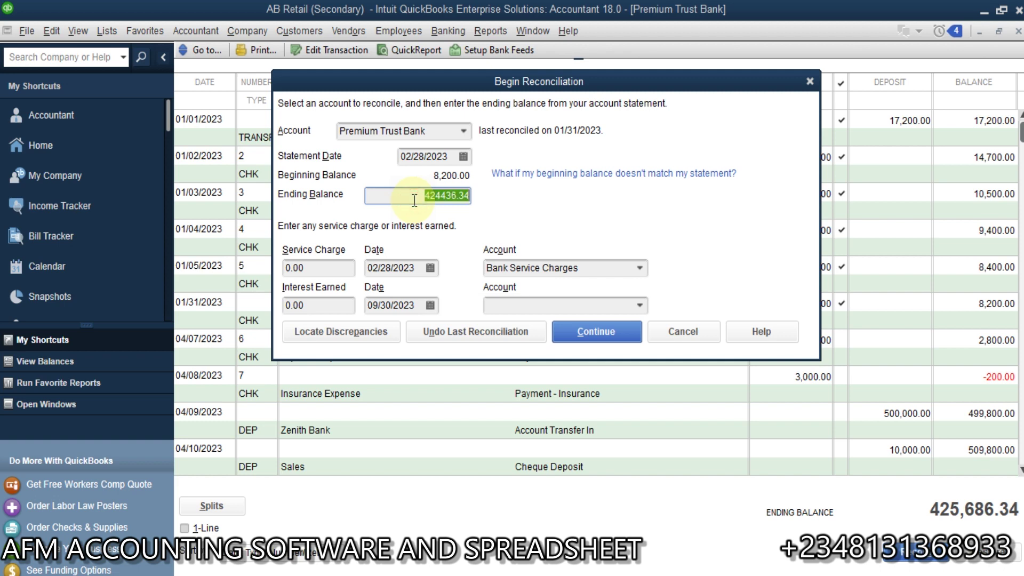
pyautogui.click(416, 208)
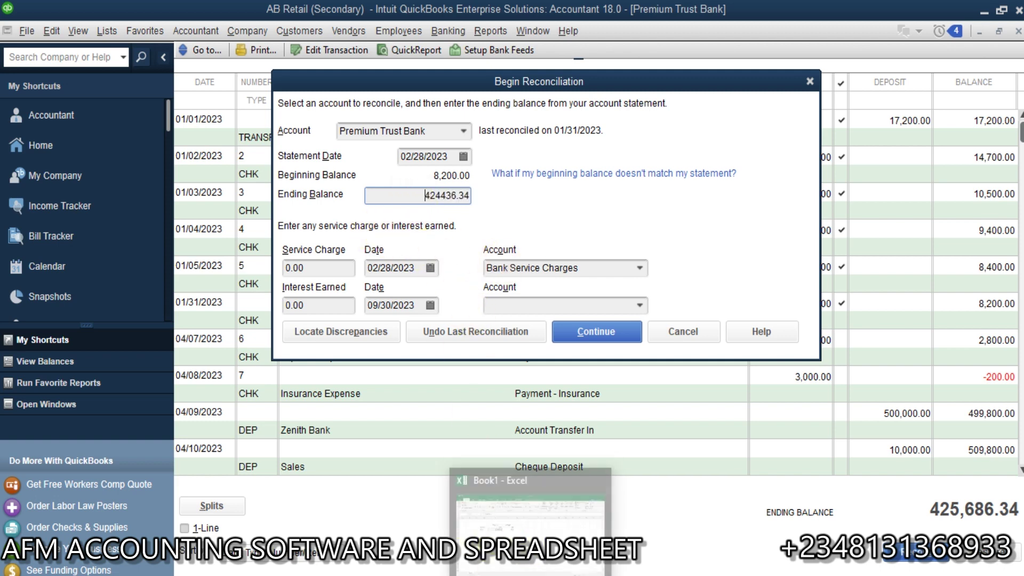
pyautogui.click(522, 557)
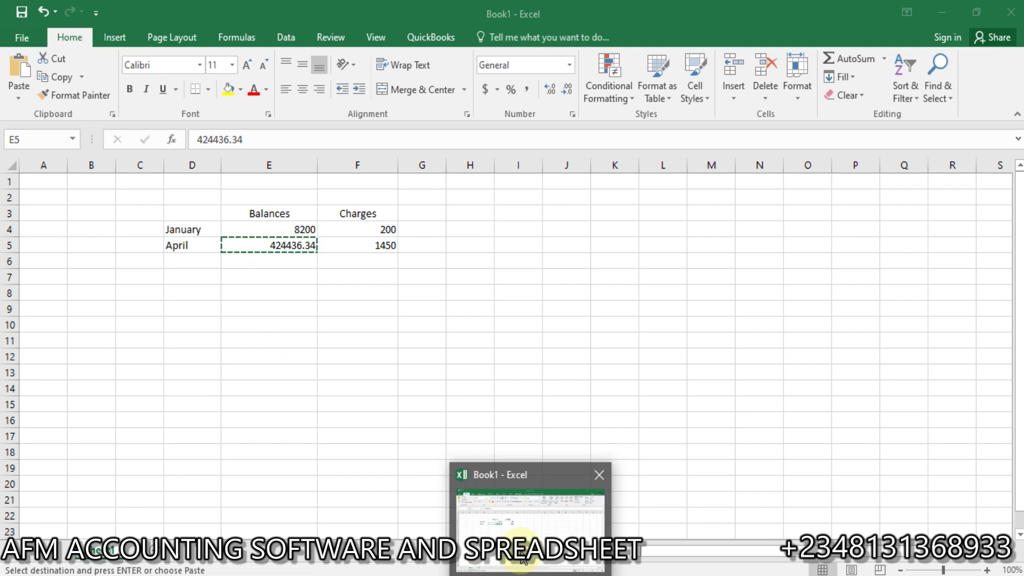
pyautogui.hotkey('alt', 'Tab')
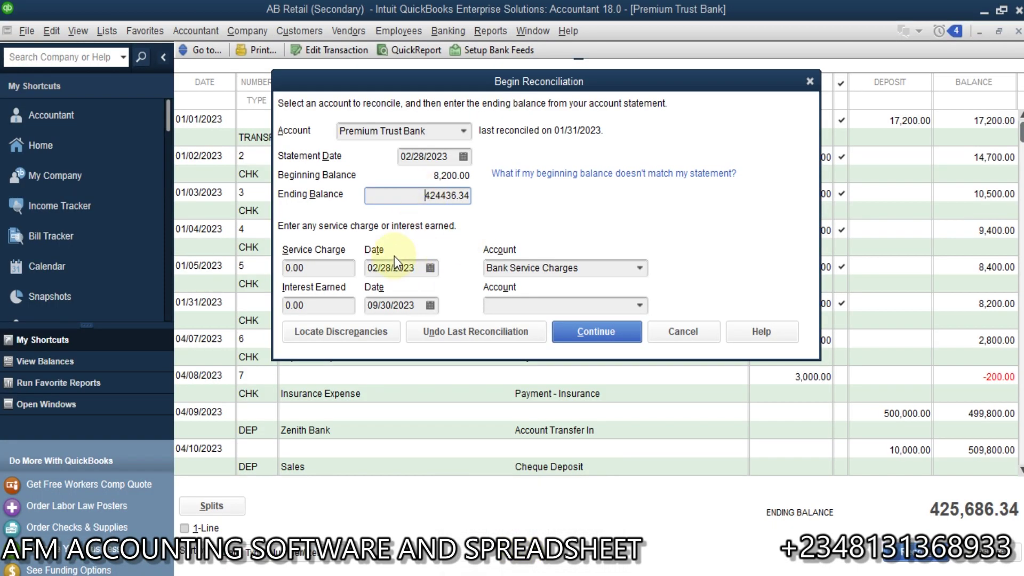
# - Enter a 1,450.00 service charge and continue into the reconciliation
pyautogui.doubleClick(326, 269)
pyautogui.write('1')
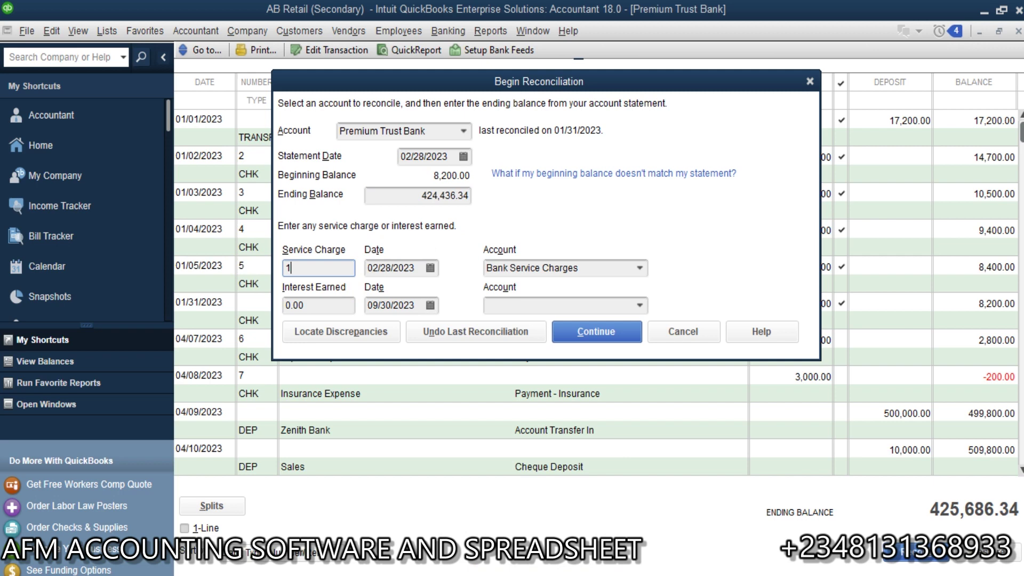
pyautogui.write(',450')
pyautogui.press('Tab')
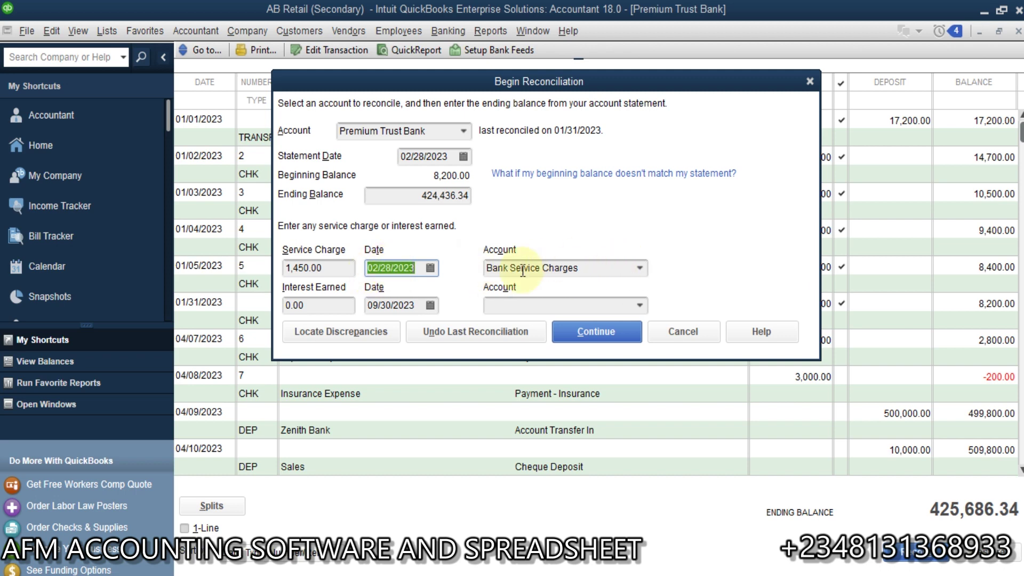
pyautogui.click(592, 332)
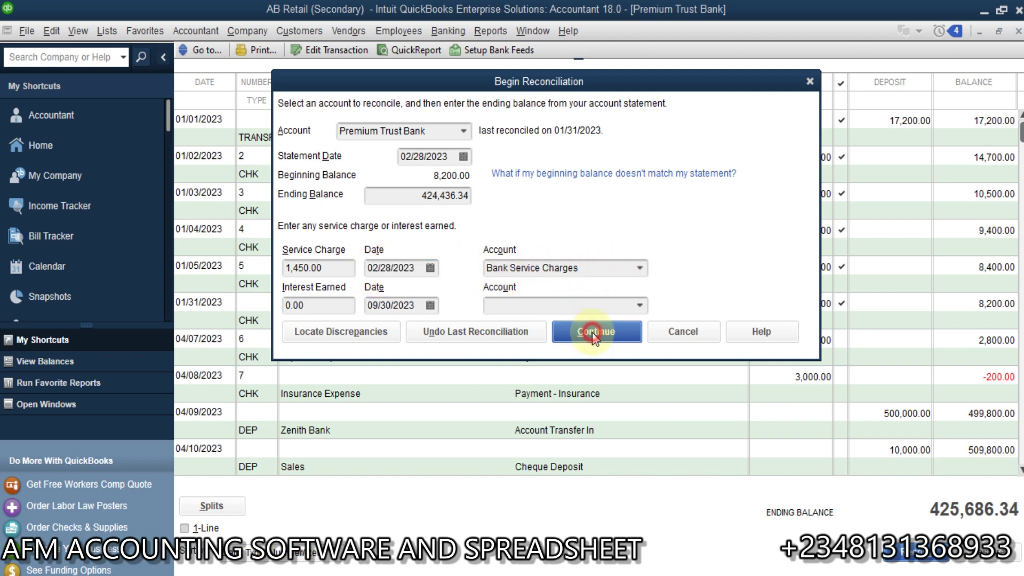
# - Accept the past transactions warning and clear the four deposits dated 04/09, 04/10, 04/18 and 04/25/2023
pyautogui.click(482, 288)
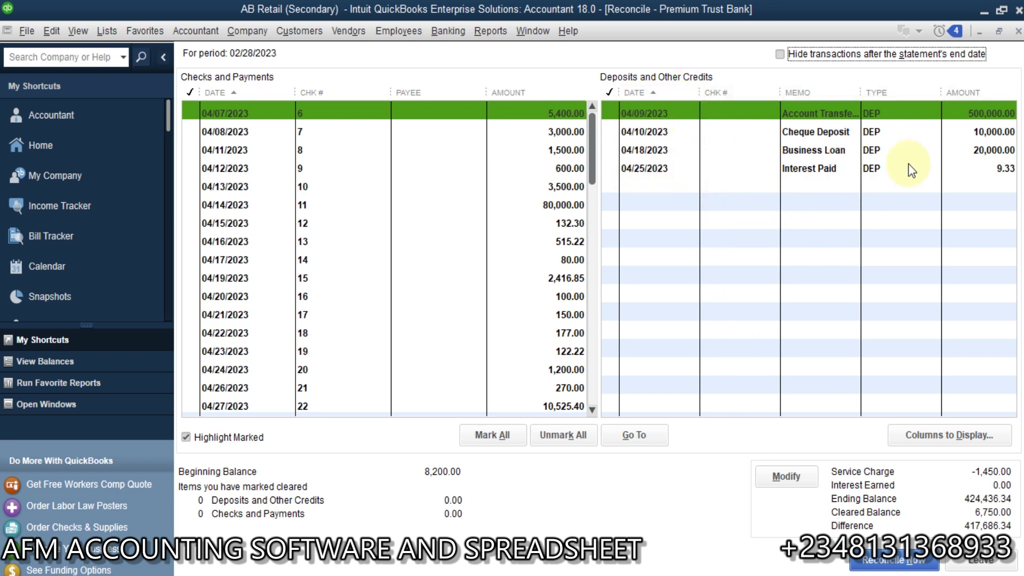
pyautogui.click(870, 115)
pyautogui.click(870, 132)
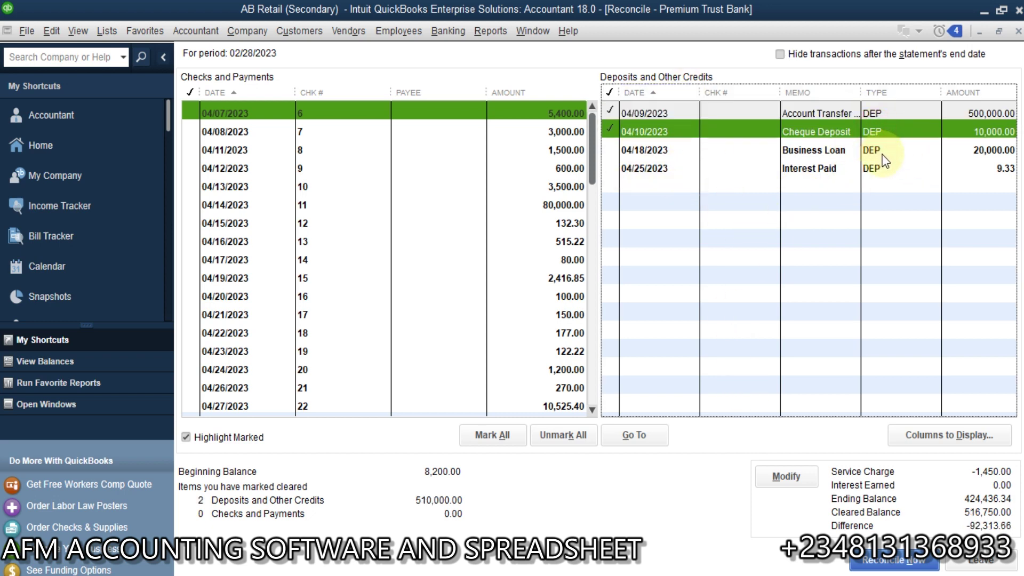
pyautogui.click(877, 150)
pyautogui.click(886, 168)
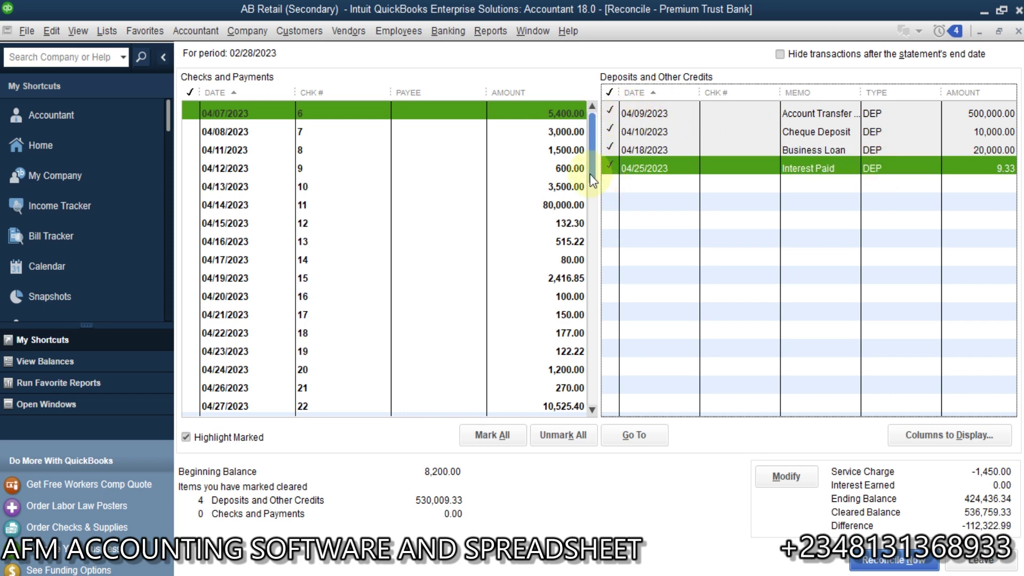
# - Mark checks 6 through 22 as cleared in Checks and Payments
pyautogui.scroll(-1, 590, 174)
pyautogui.scroll(1, 582, 149)
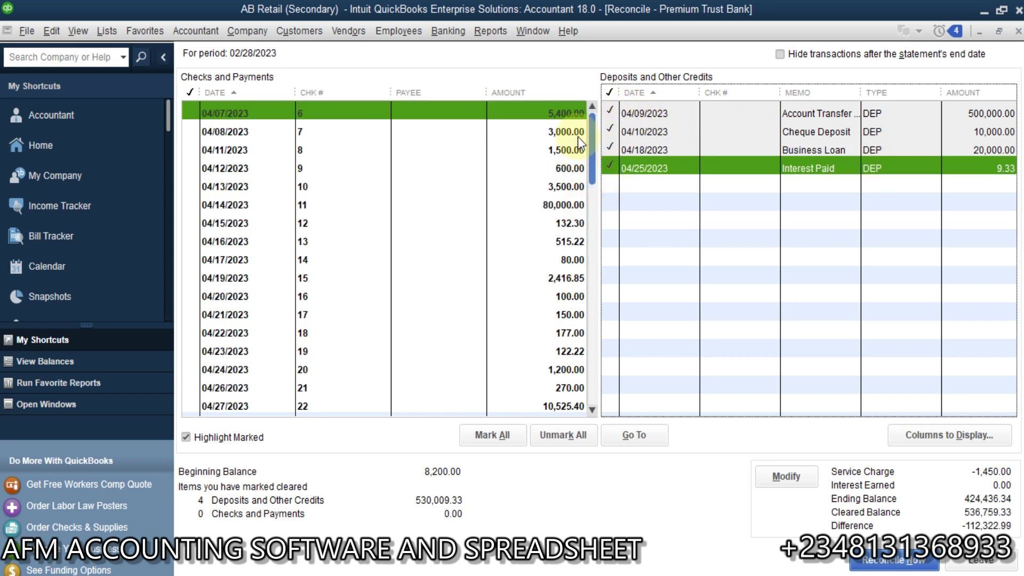
pyautogui.click(246, 114)
pyautogui.click(250, 132)
pyautogui.click(288, 163)
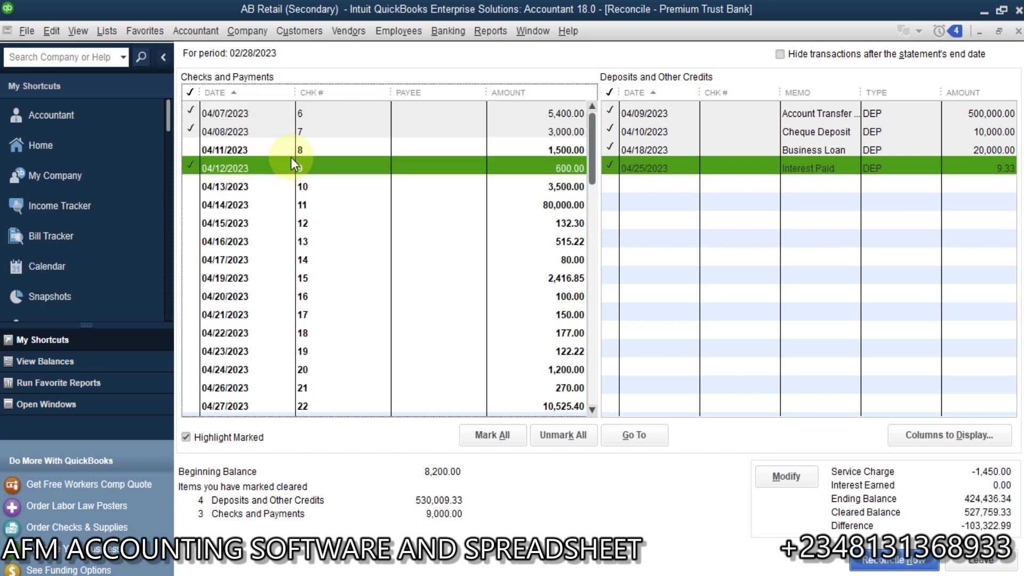
pyautogui.click(293, 151)
pyautogui.click(316, 186)
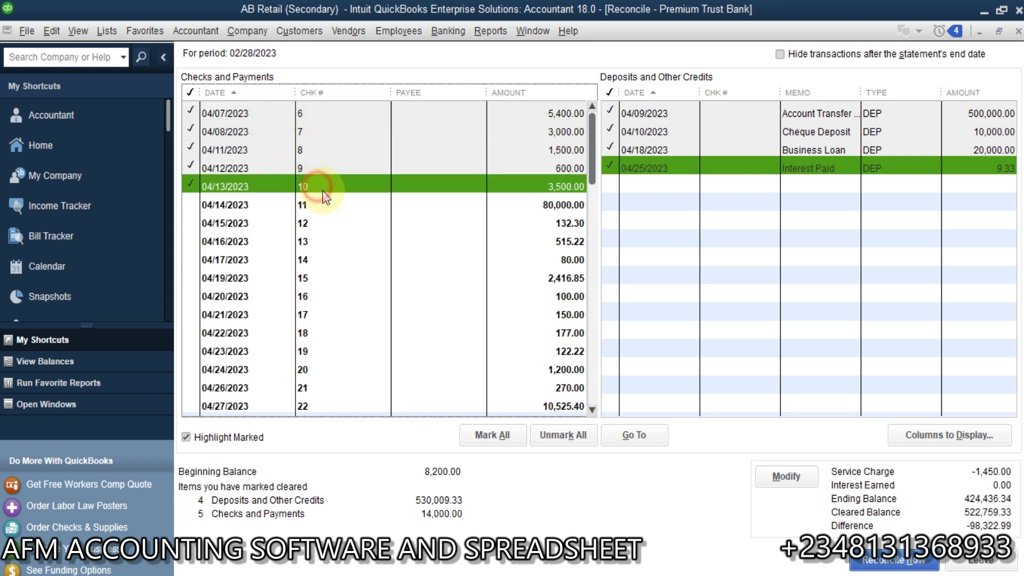
pyautogui.click(327, 204)
pyautogui.click(337, 223)
pyautogui.click(345, 241)
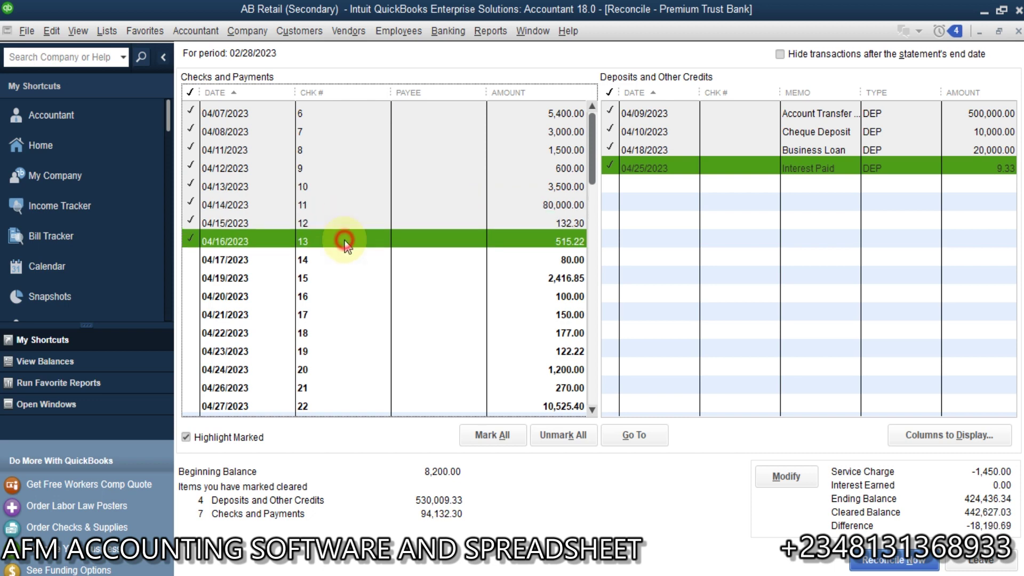
pyautogui.click(363, 261)
pyautogui.click(374, 278)
pyautogui.click(381, 298)
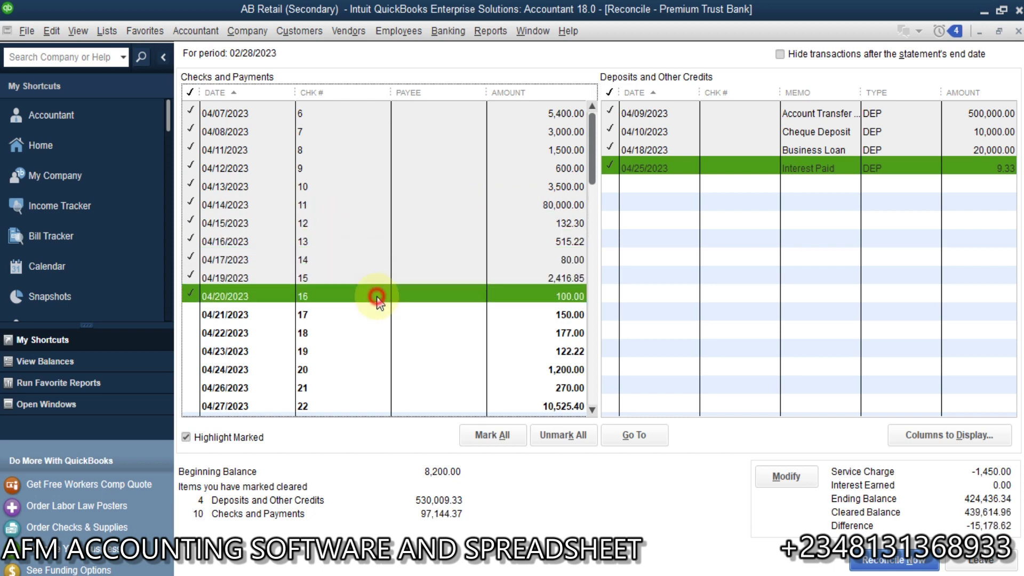
pyautogui.click(363, 314)
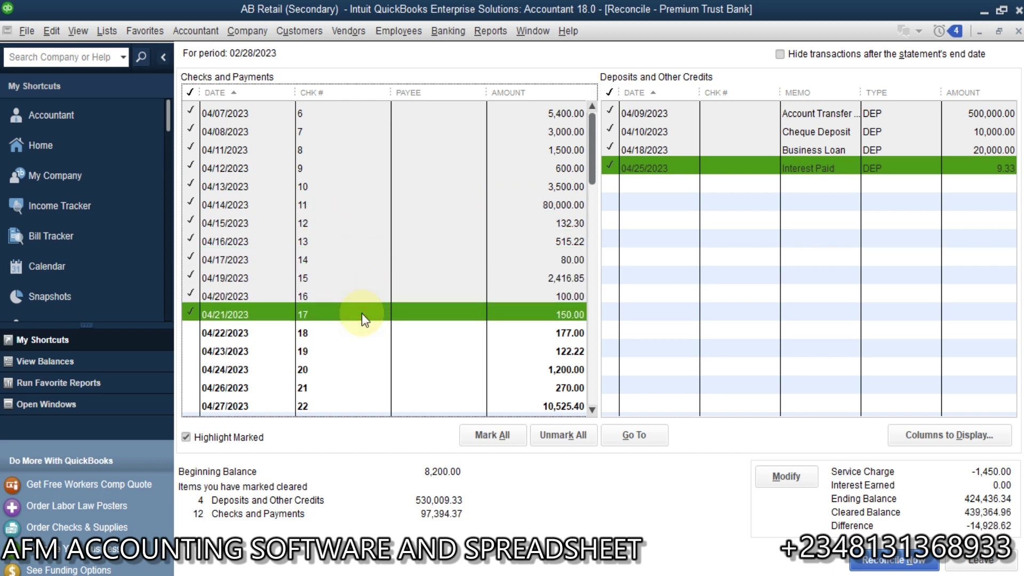
pyautogui.click(363, 330)
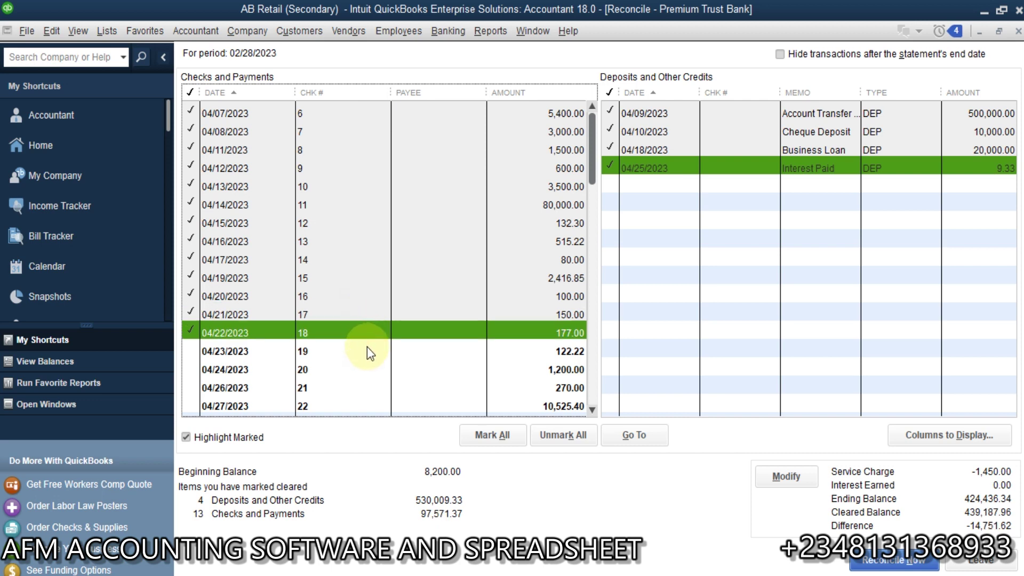
pyautogui.click(366, 351)
pyautogui.click(366, 370)
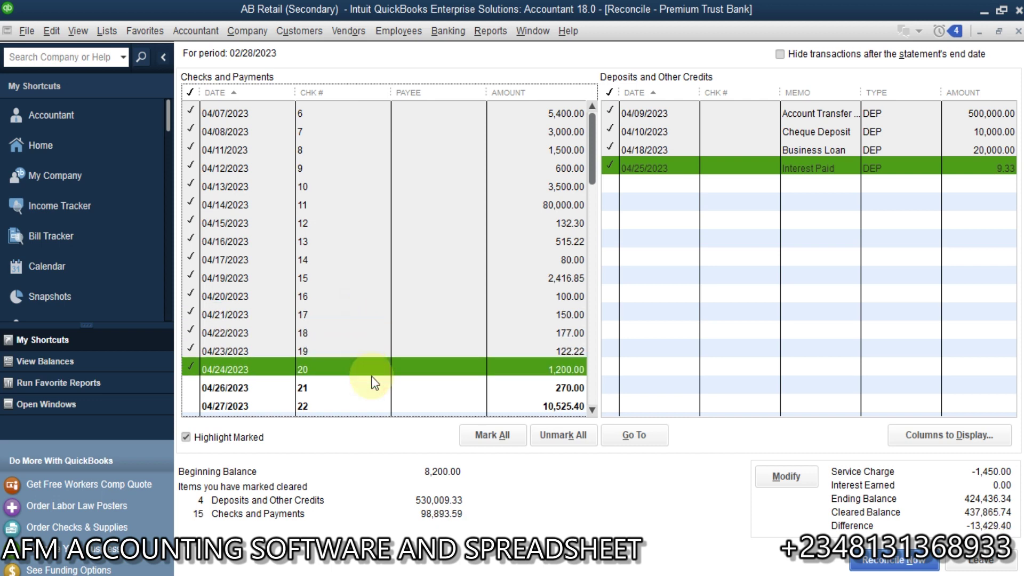
pyautogui.click(372, 398)
pyautogui.click(366, 385)
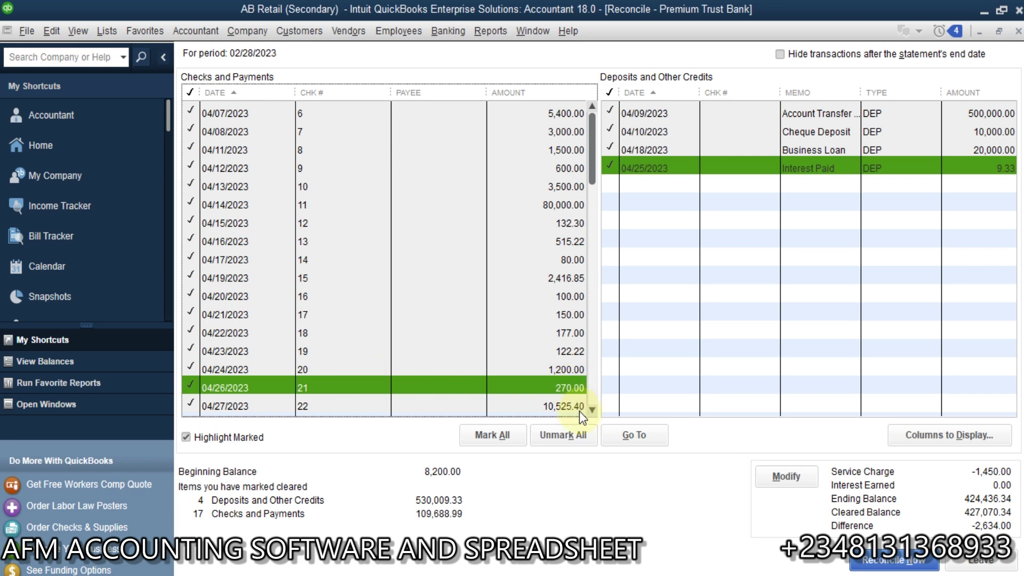
# - Scroll further down and mark checks 23 and 24 as cleared
pyautogui.scroll(-1, 594, 398)
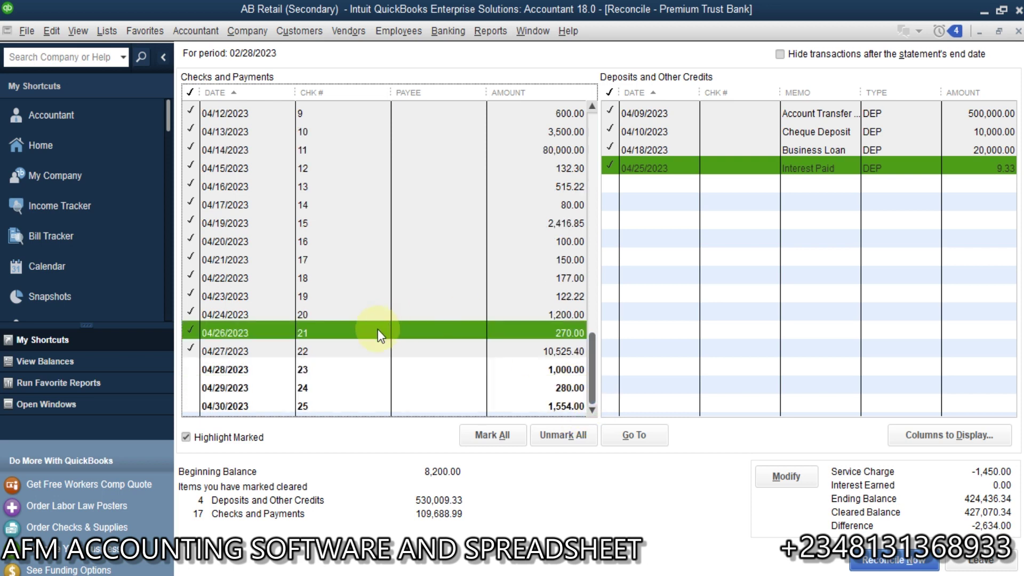
pyautogui.click(318, 369)
pyautogui.click(326, 383)
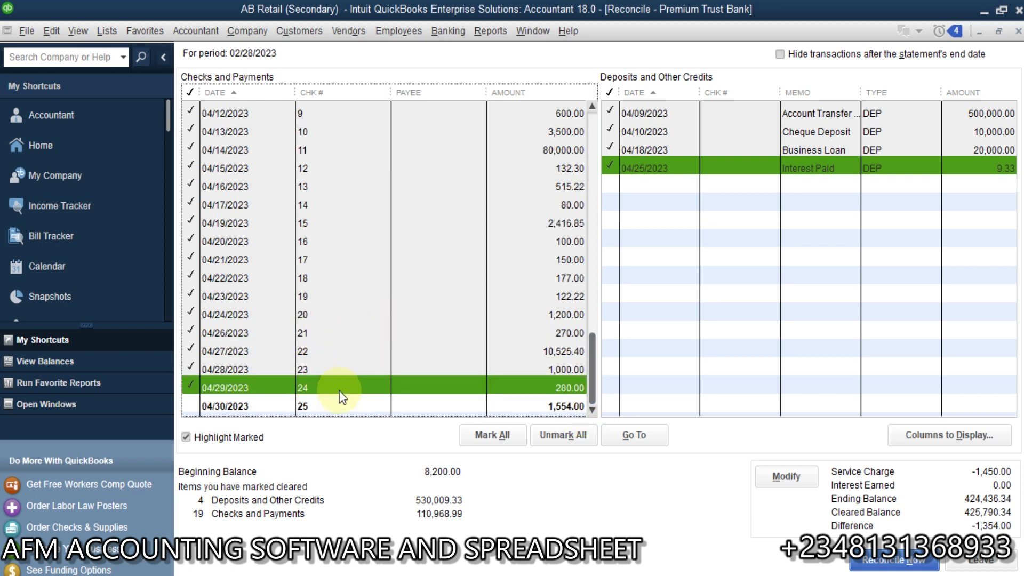
# - Tick the 04/30/2023 check 25 row as cleared
pyautogui.click(341, 404)
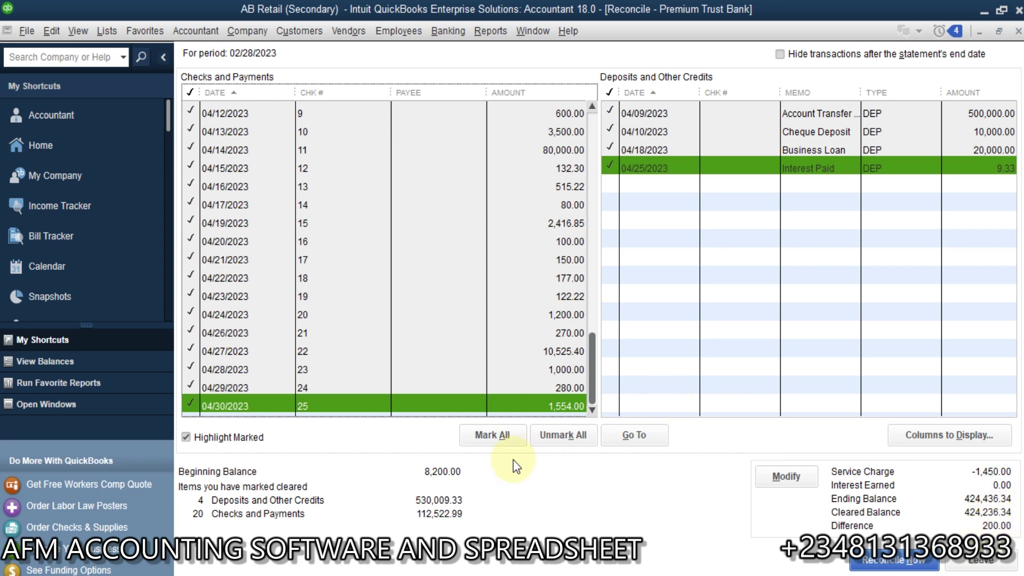
# - In the Premium Trust Bank register, change check 24 from 280.00 to 480.00 and record it
pyautogui.click(443, 31)
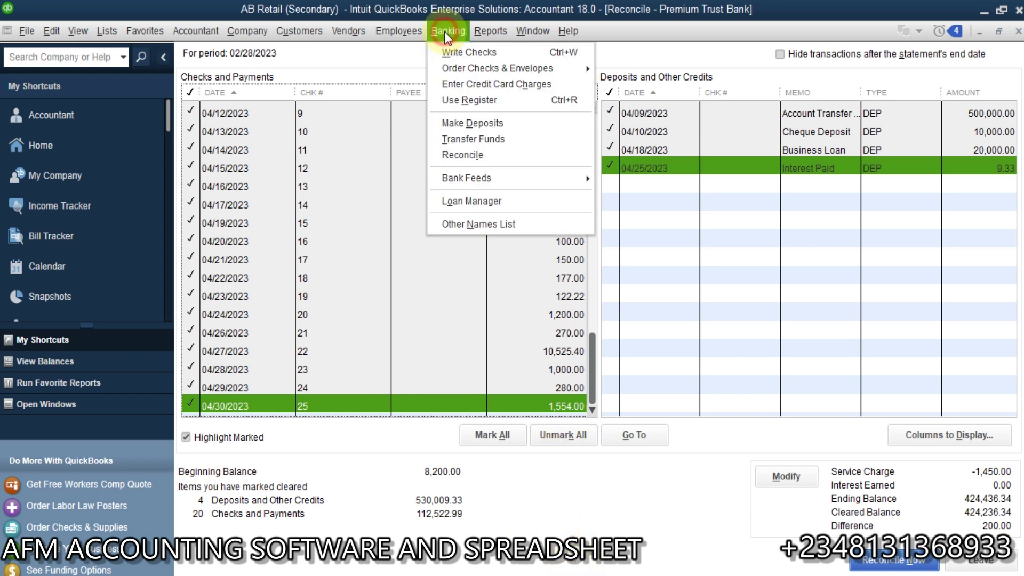
pyautogui.click(482, 105)
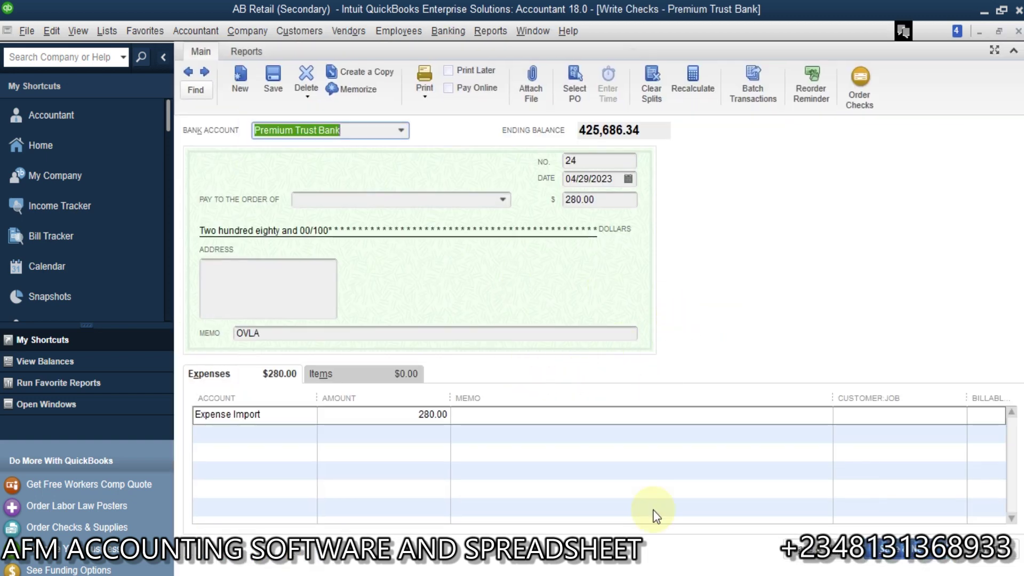
pyautogui.click(571, 207)
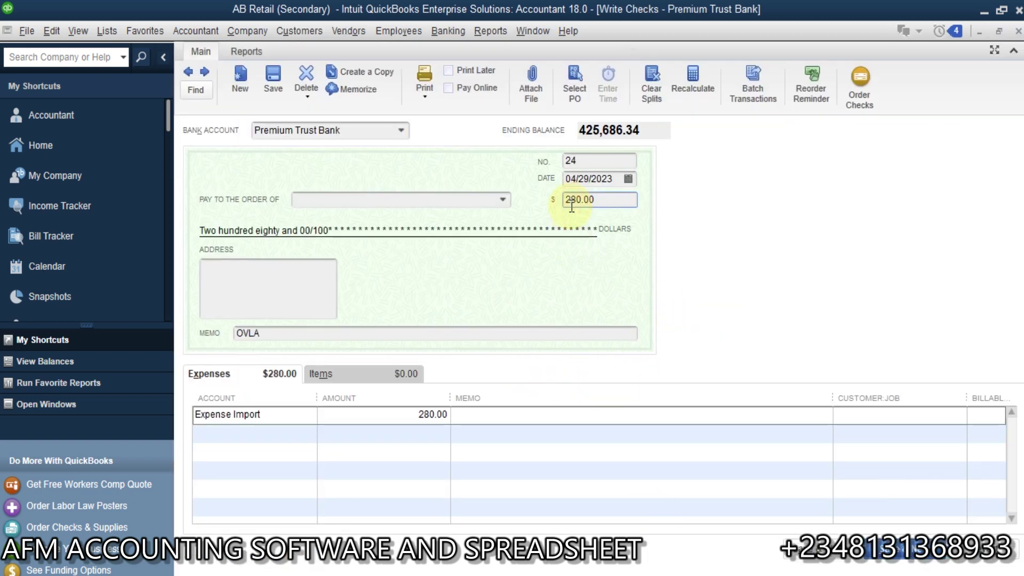
pyautogui.press('BackSpace')
pyautogui.write('4')
pyautogui.press('Tab')
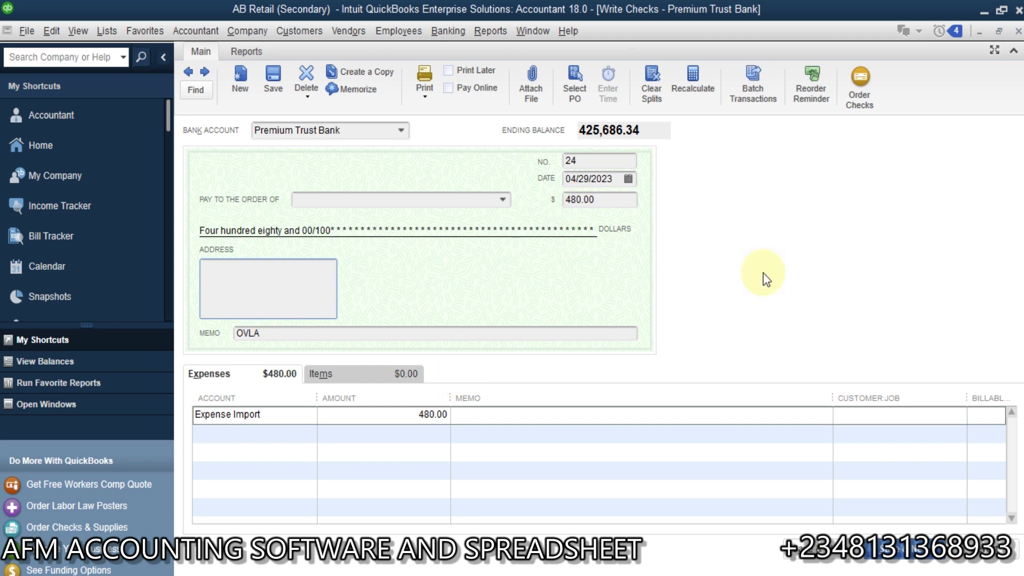
pyautogui.press('Escape')
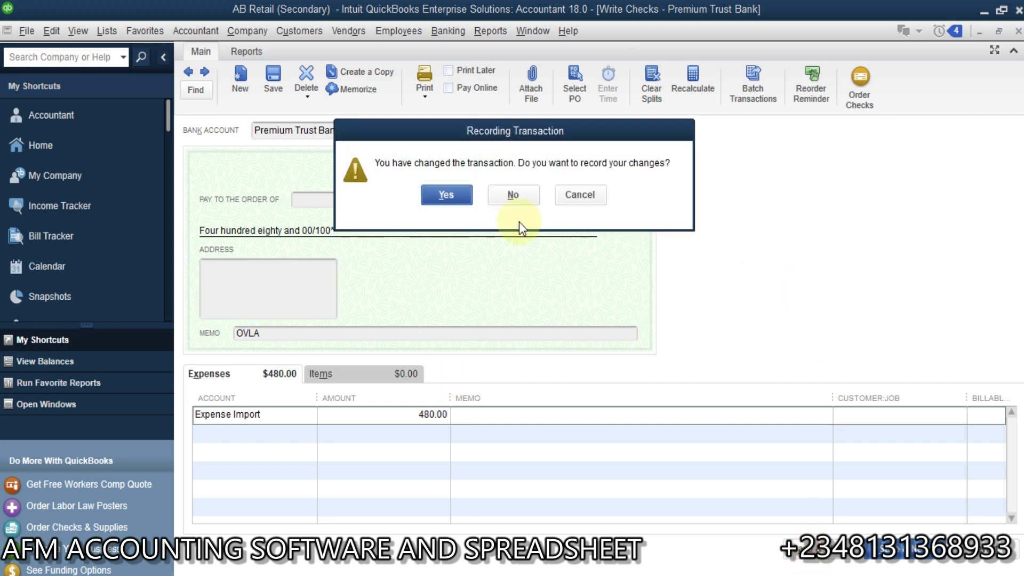
pyautogui.click(465, 202)
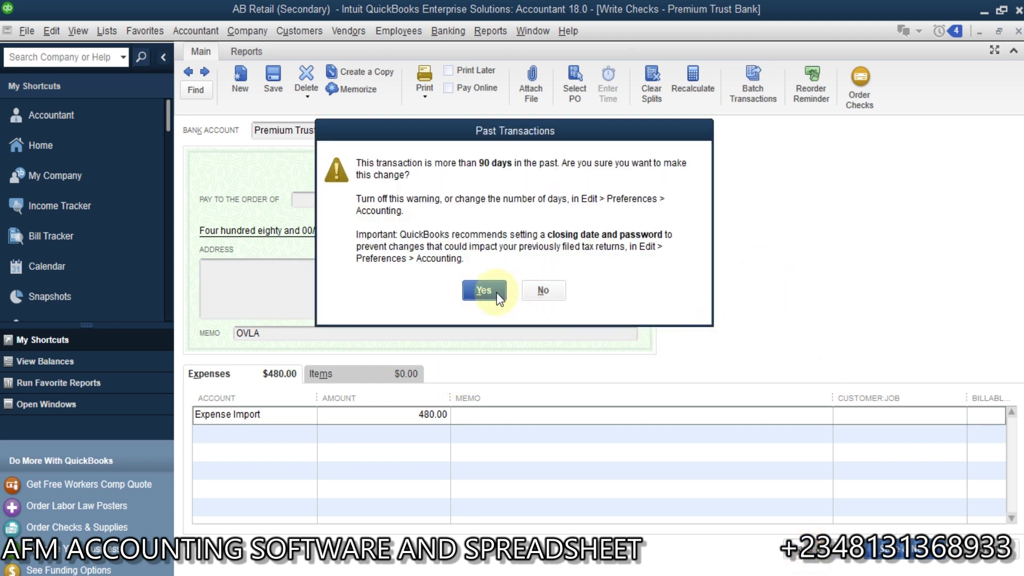
pyautogui.click(494, 289)
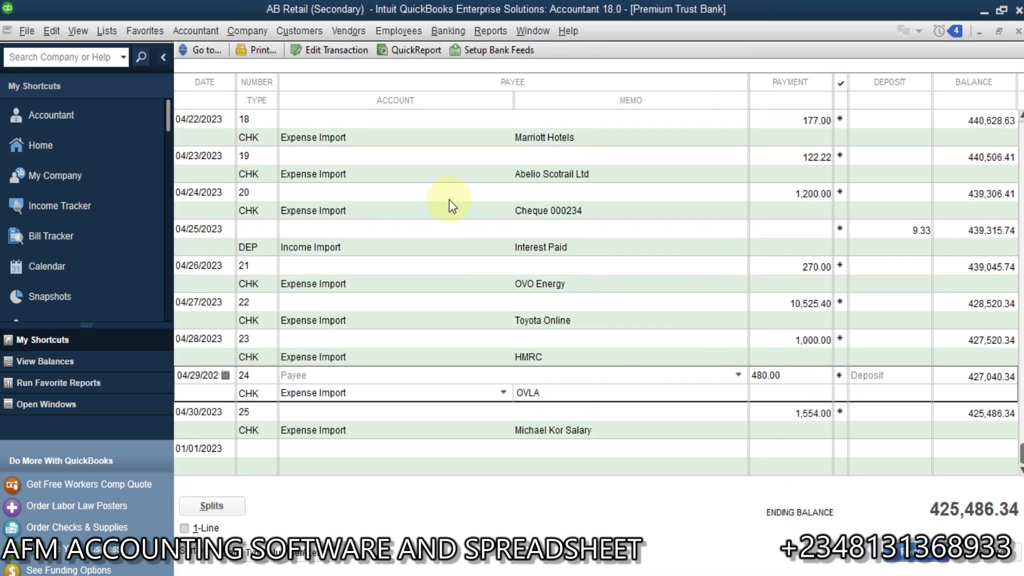
pyautogui.click(47, 403)
pyautogui.click(97, 152)
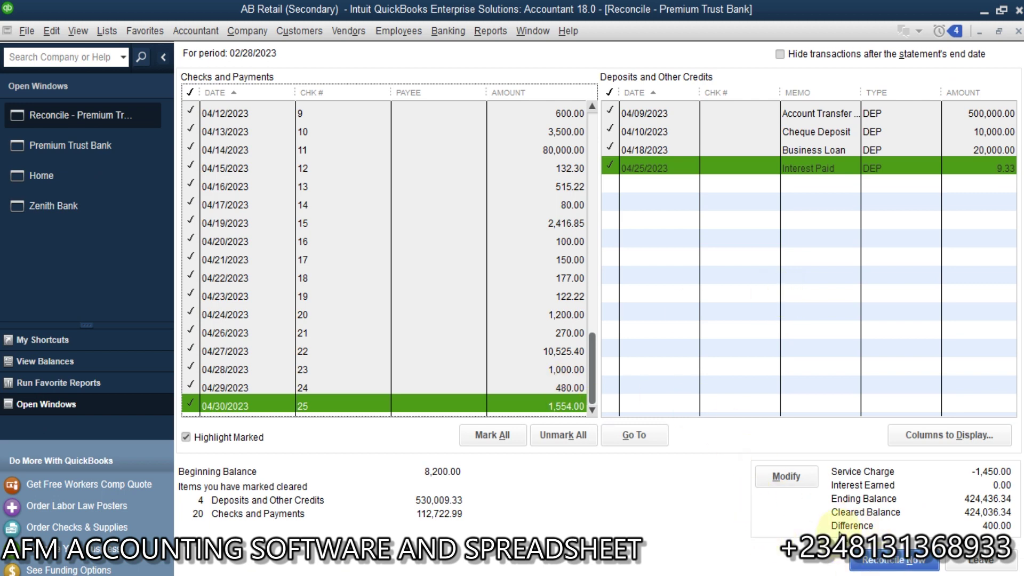
pyautogui.click(97, 154)
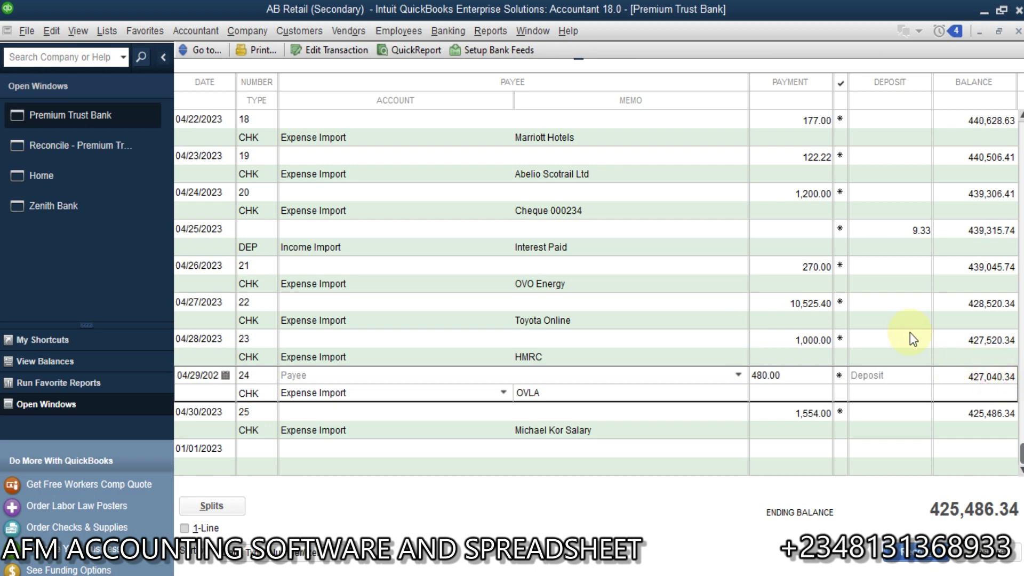
# - Edit check 24's amount from 480.00 to 80.00 and save it, accepting the prompts
pyautogui.doubleClick(976, 374)
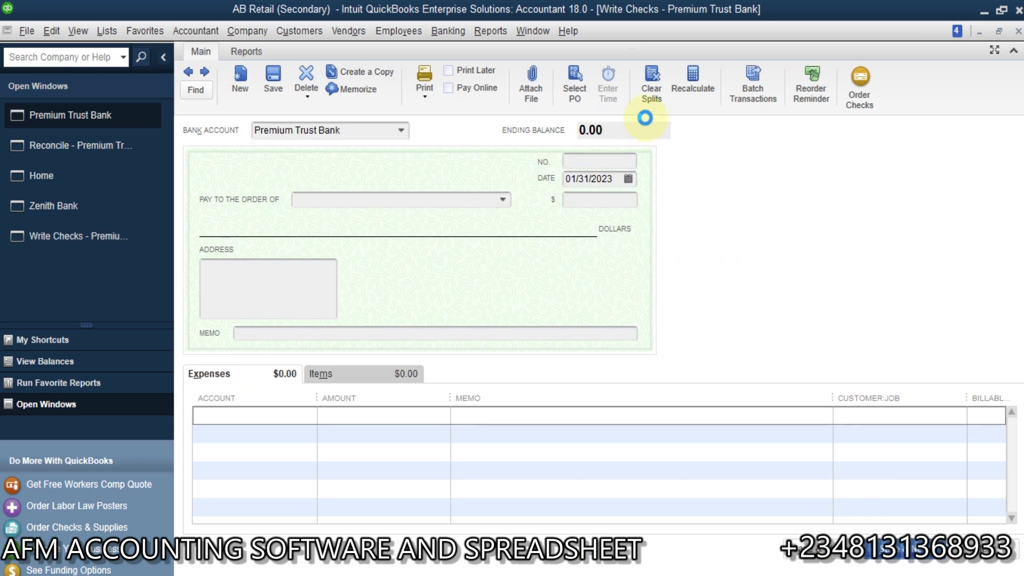
pyautogui.click(572, 198)
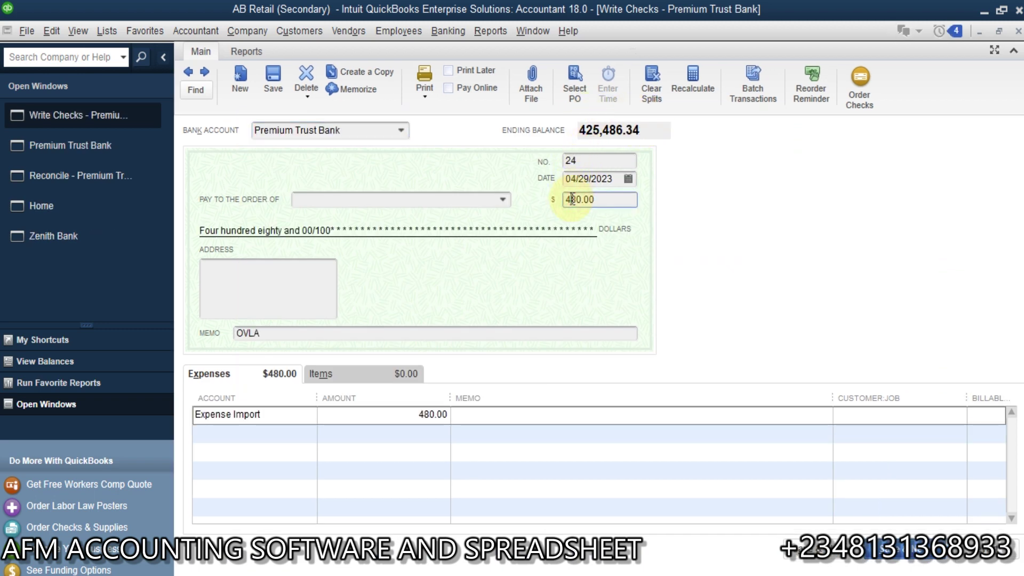
pyautogui.press('BackSpace')
pyautogui.press('Tab')
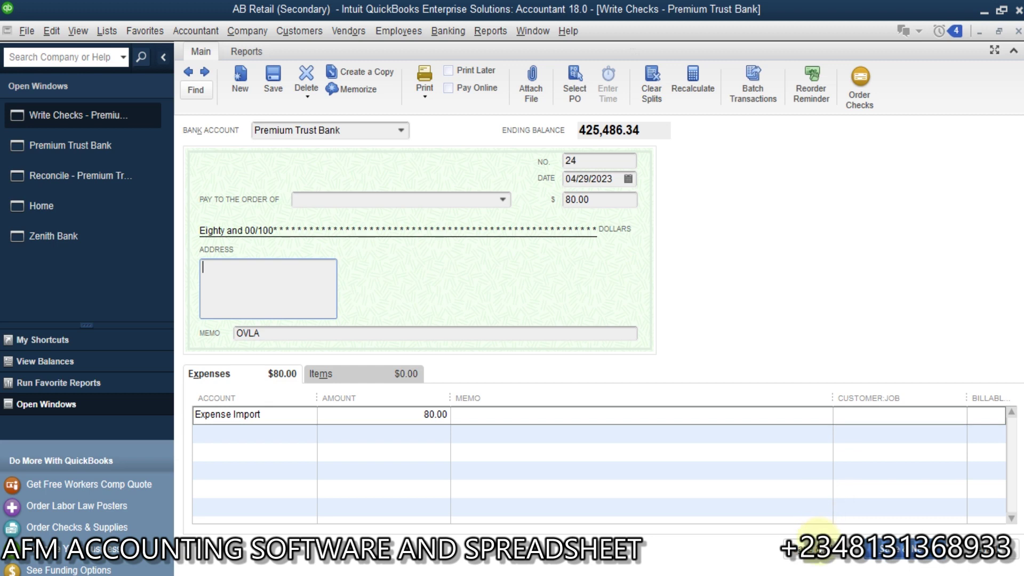
pyautogui.click(462, 194)
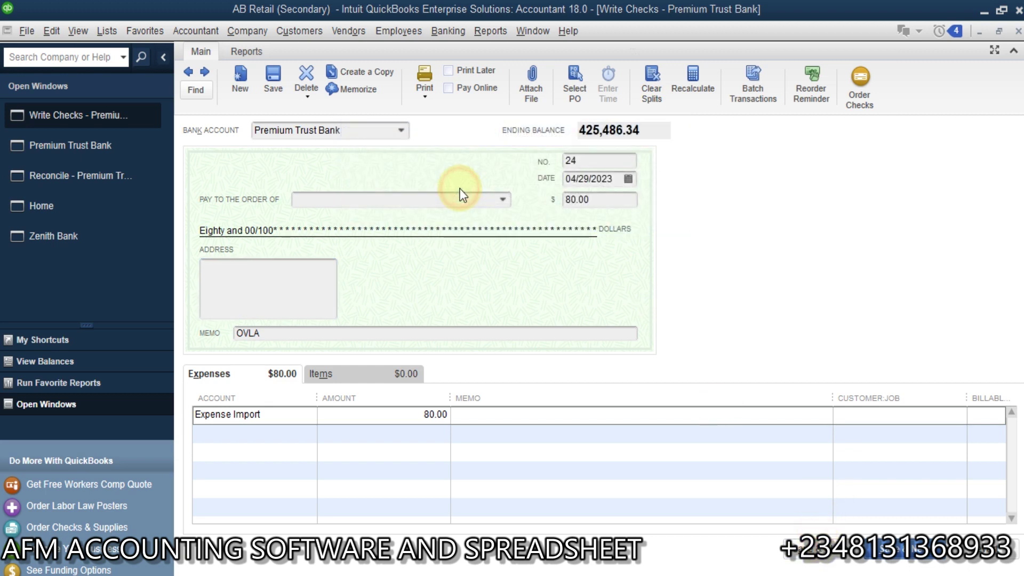
pyautogui.click(485, 290)
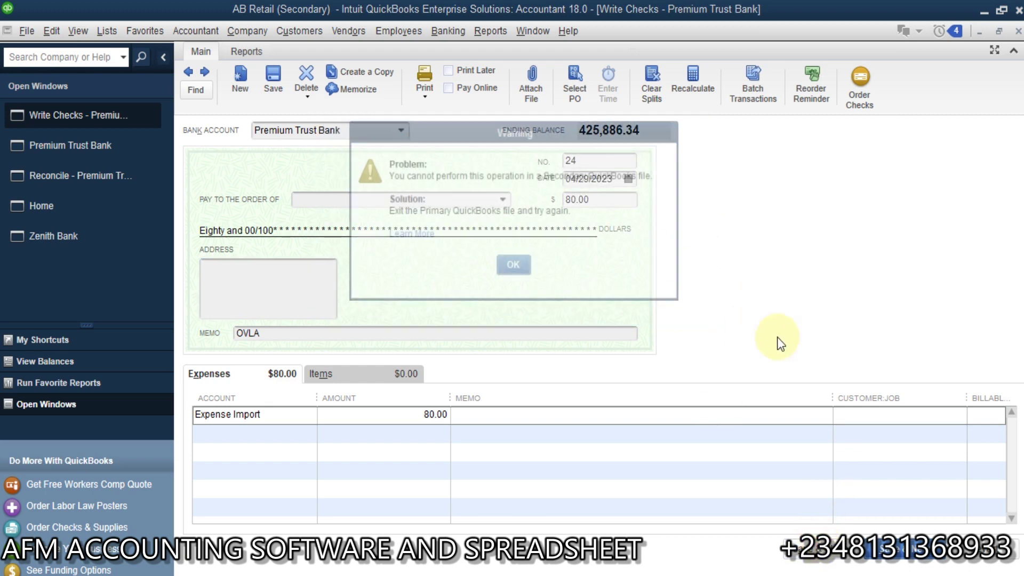
pyautogui.click(512, 267)
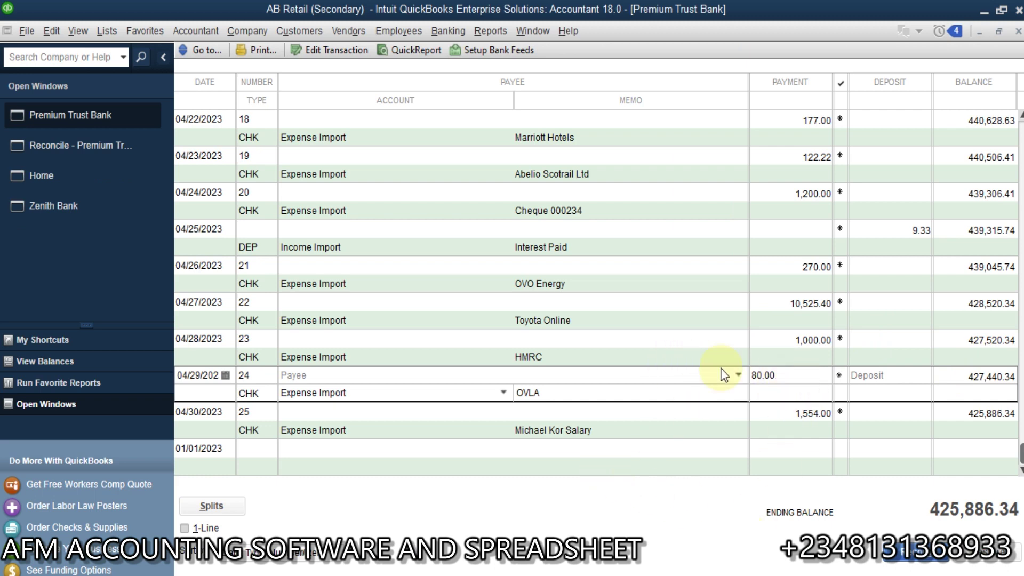
# - Back in the reconciliation, untick and re-tick check 24 to reach 0.00 difference and reconcile
pyautogui.click(106, 152)
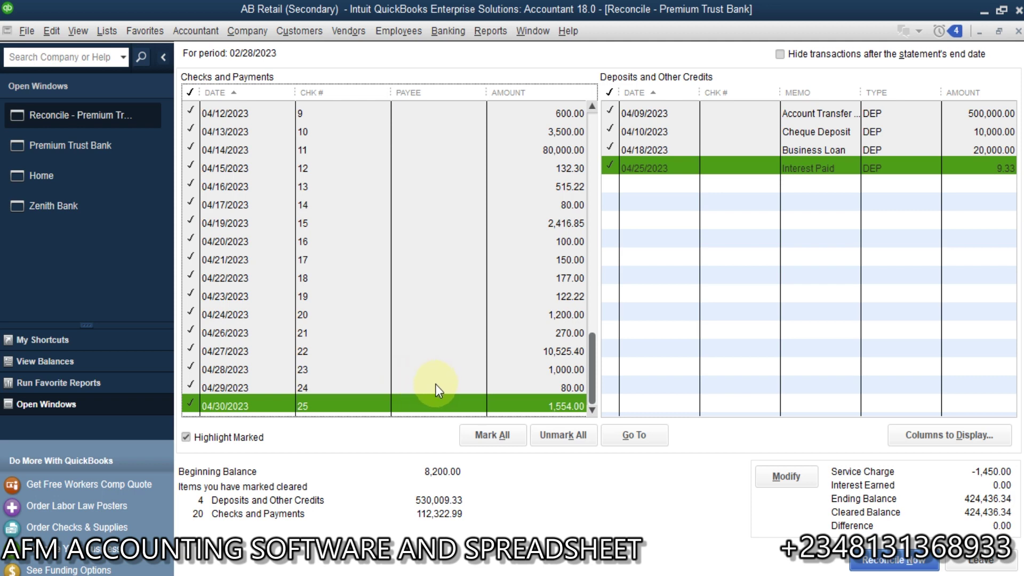
pyautogui.click(544, 387)
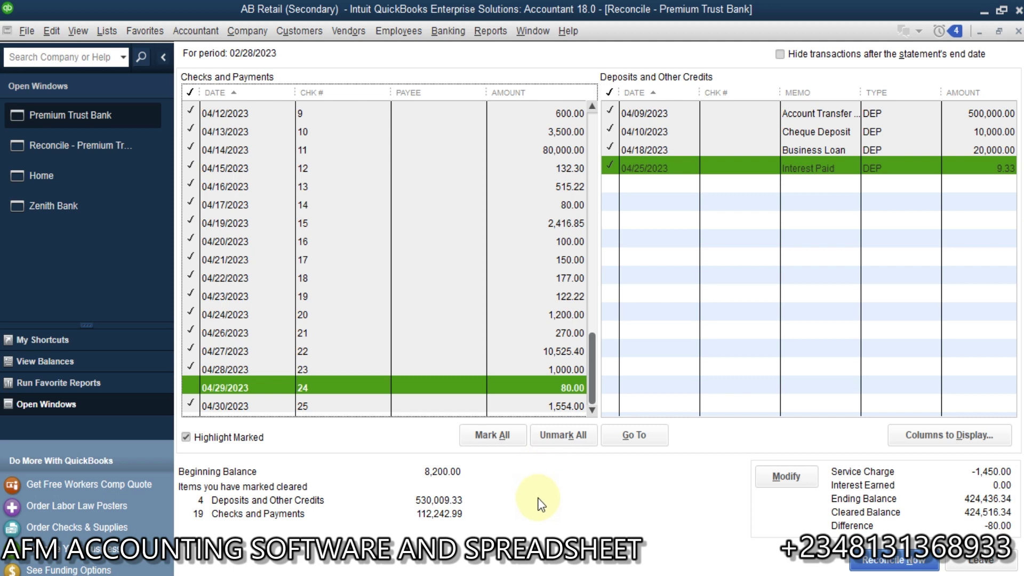
pyautogui.click(504, 391)
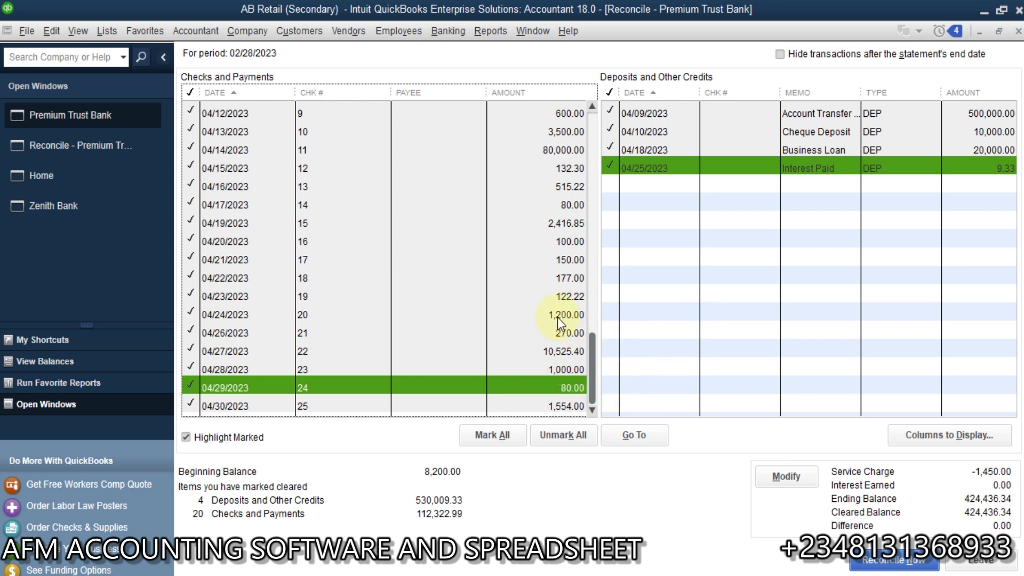
pyautogui.click(878, 564)
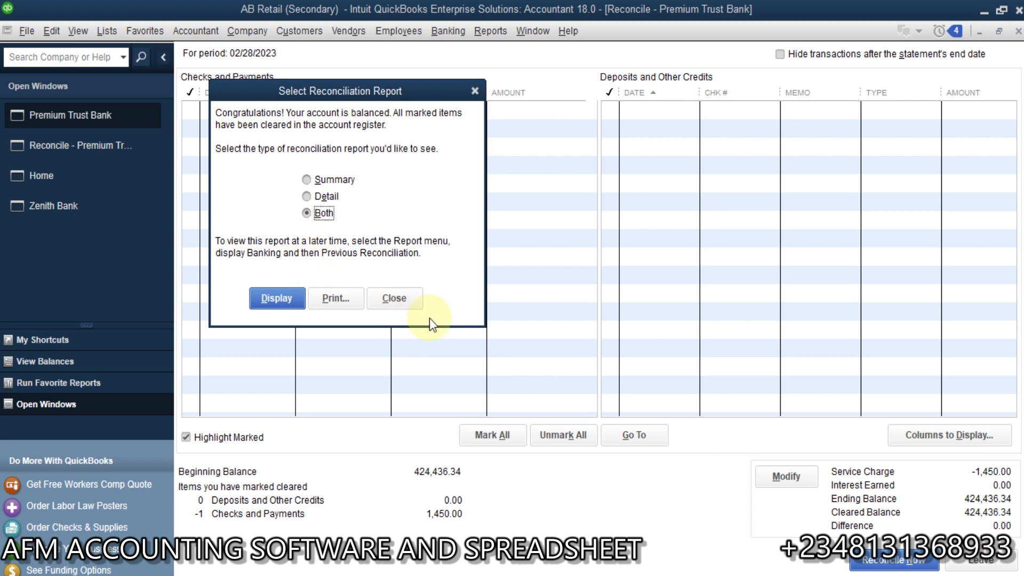
# - Close the reconciliation report prompt without a report and go to the Home page
pyautogui.click(408, 298)
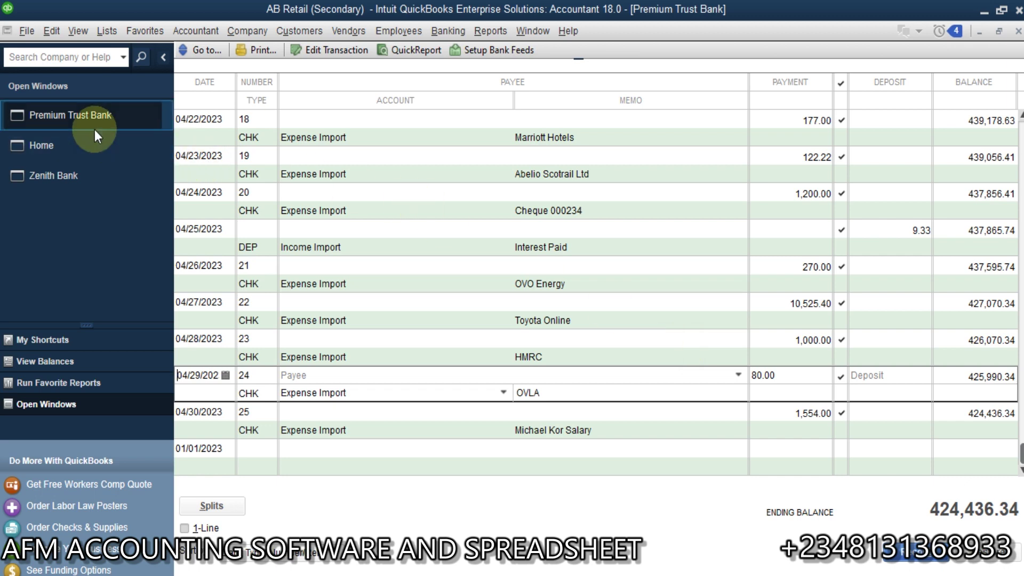
pyautogui.click(106, 146)
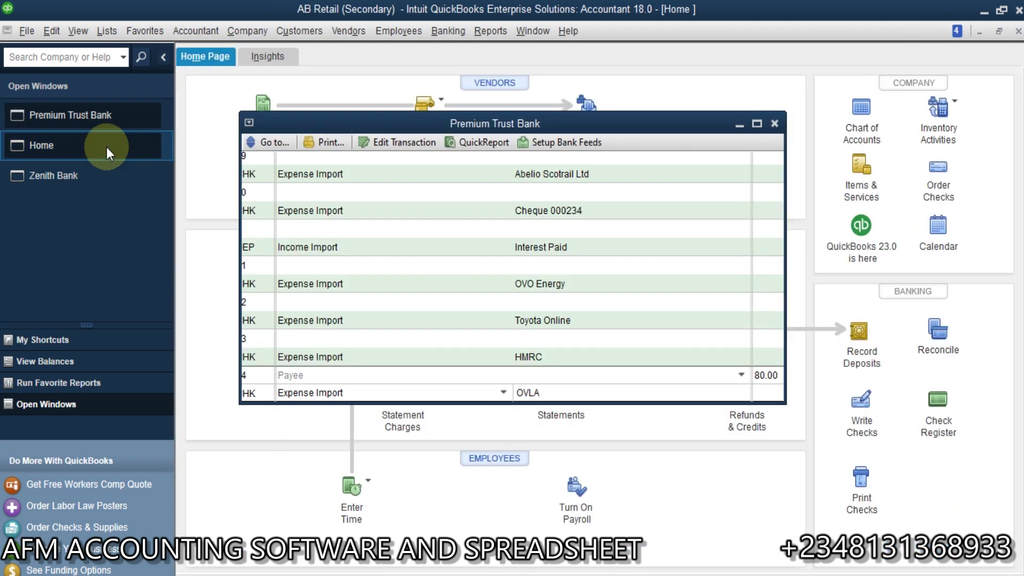